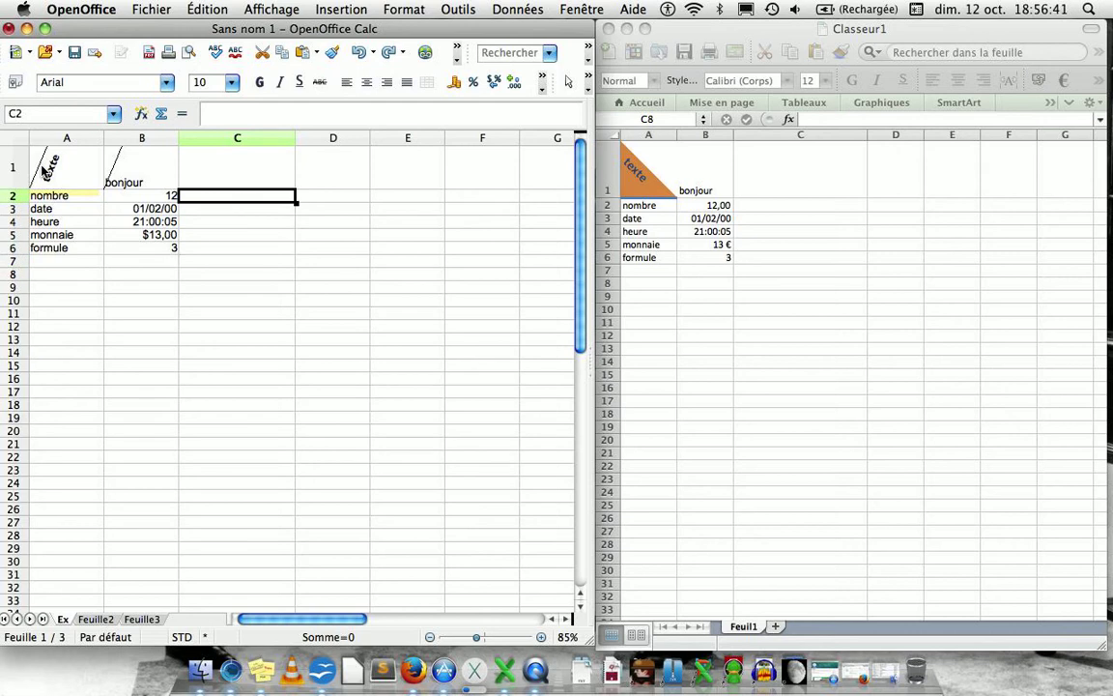
# - Display the styles and formatting list and apply the Titre1 style to cell A2 ("nombre")
pyautogui.click(17, 85)
pyautogui.click(406, 8)
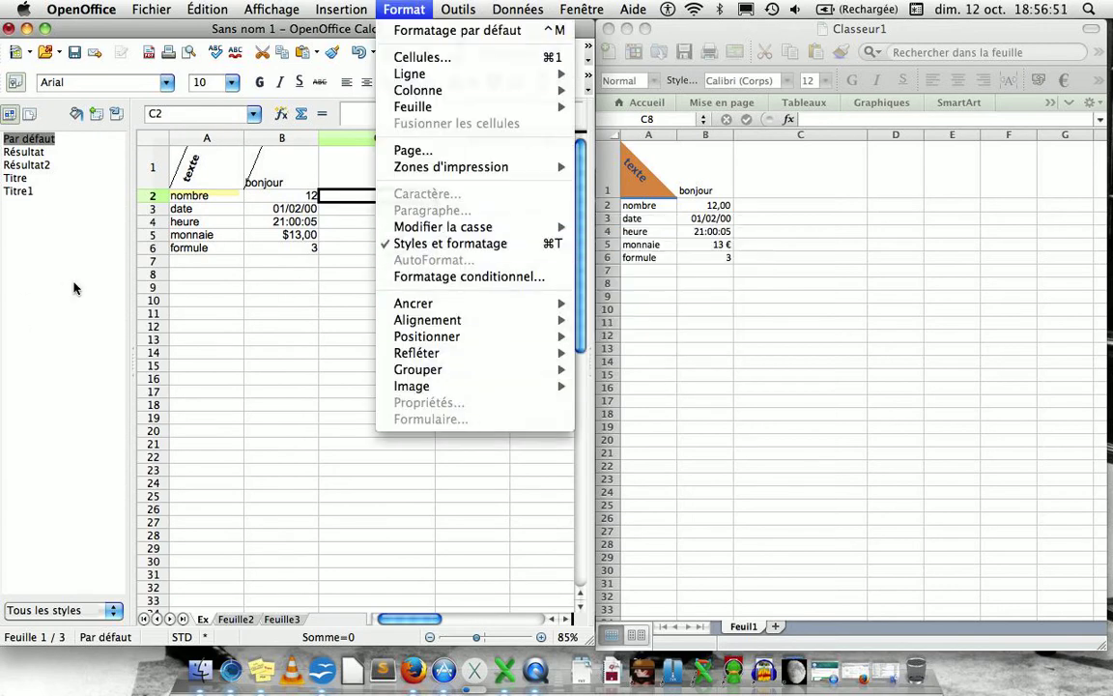
pyautogui.click(204, 300)
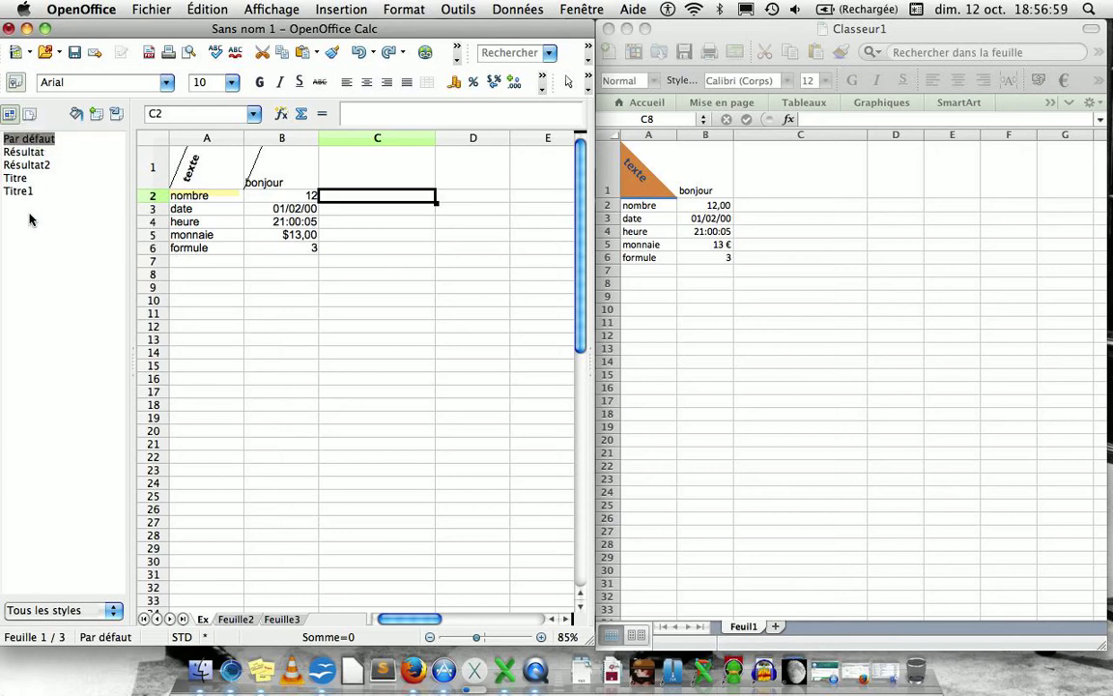
pyautogui.click(206, 201)
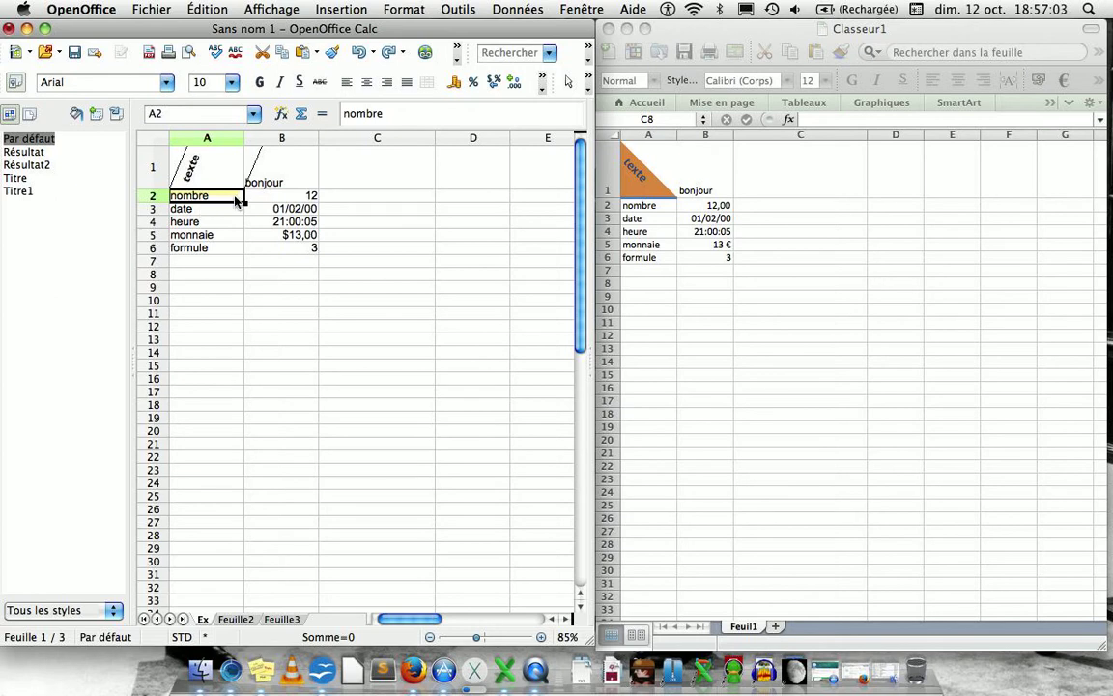
pyautogui.doubleClick(24, 192)
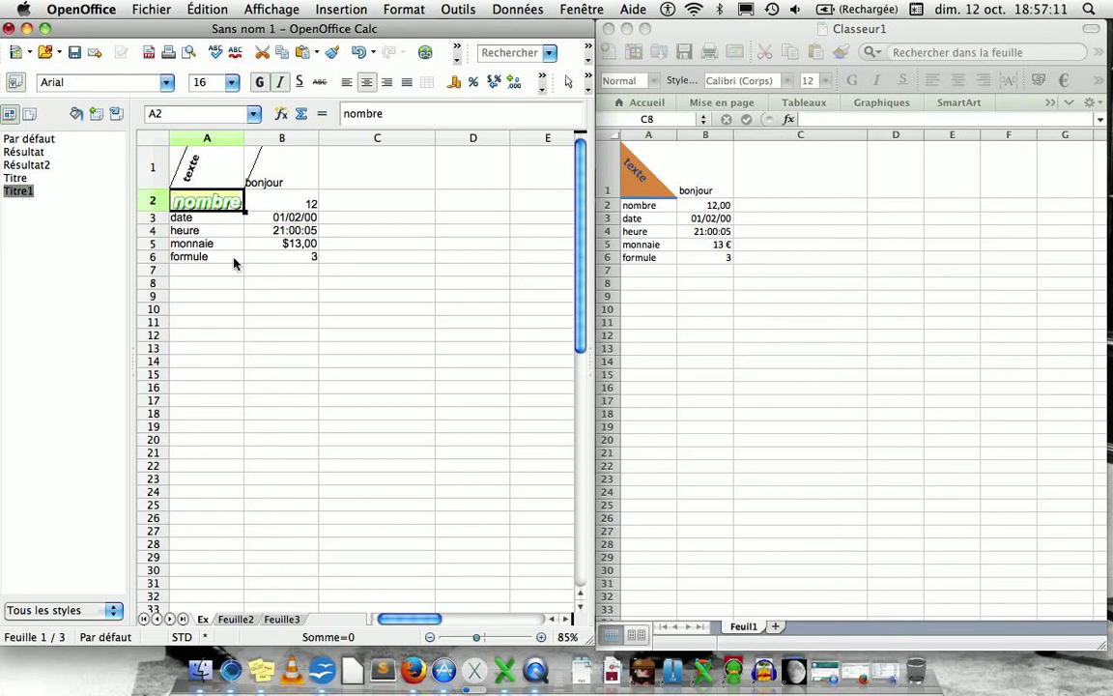
# - Copy the formatting of cell A2 onto cell A3 ("date") with the format paintbrush
pyautogui.click(335, 56)
pyautogui.click(215, 217)
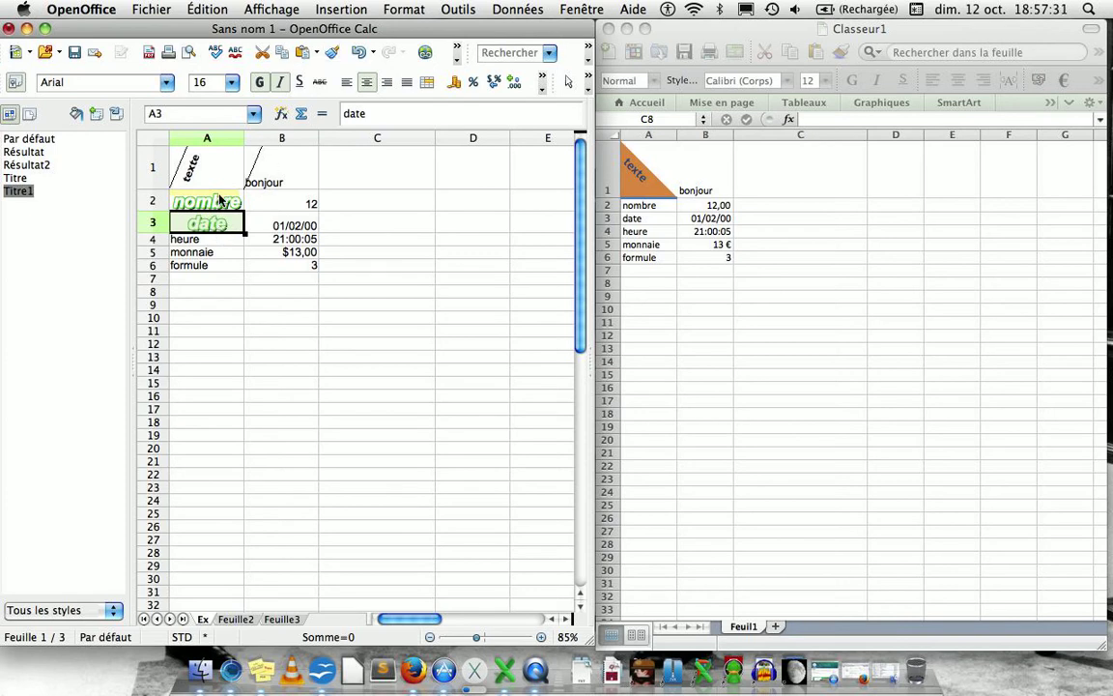
pyautogui.click(248, 305)
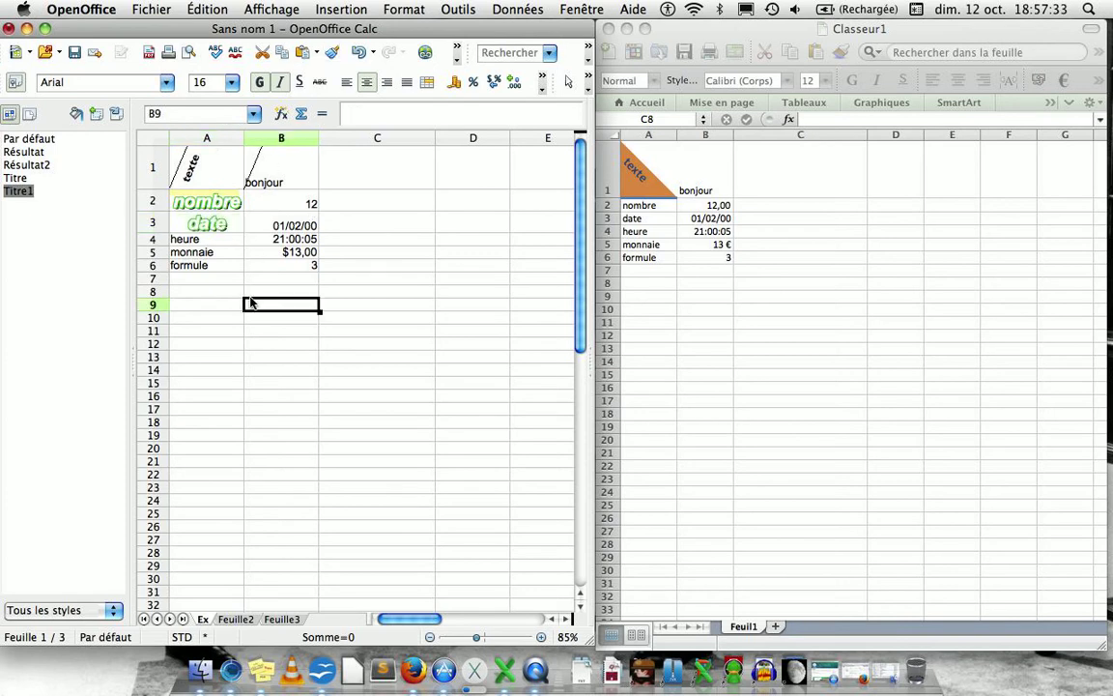
# - Copy the formatting of cell A2 onto A4, A5 and A6 in one continuous paintbrush session, then turn the paintbrush off
pyautogui.click(199, 198)
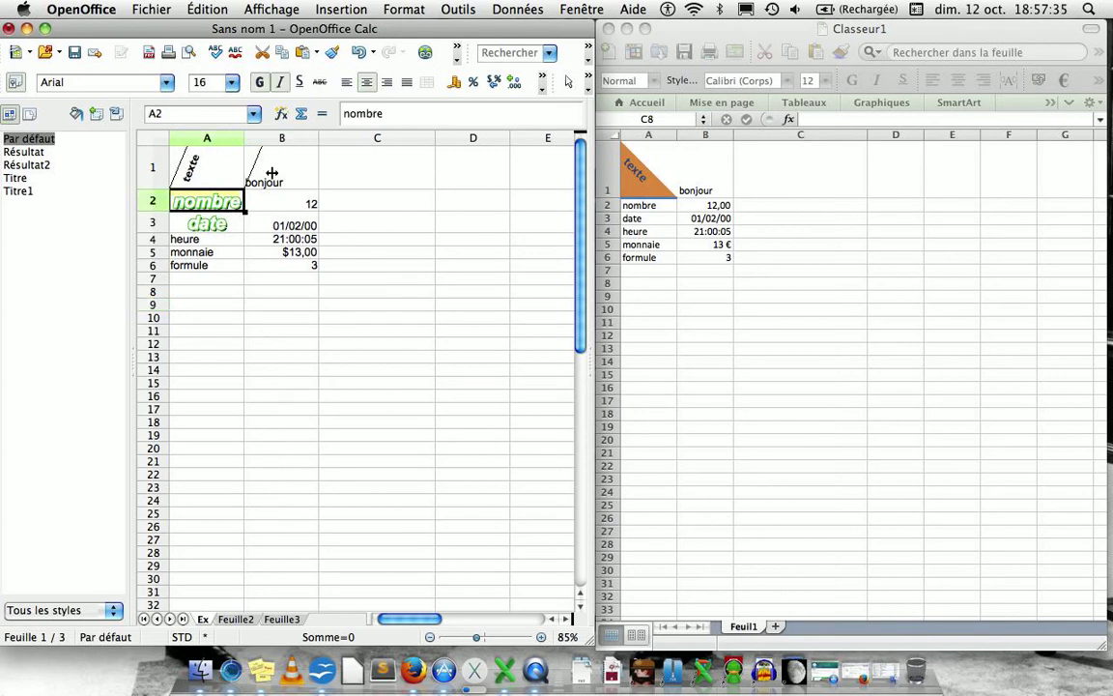
pyautogui.click(335, 54)
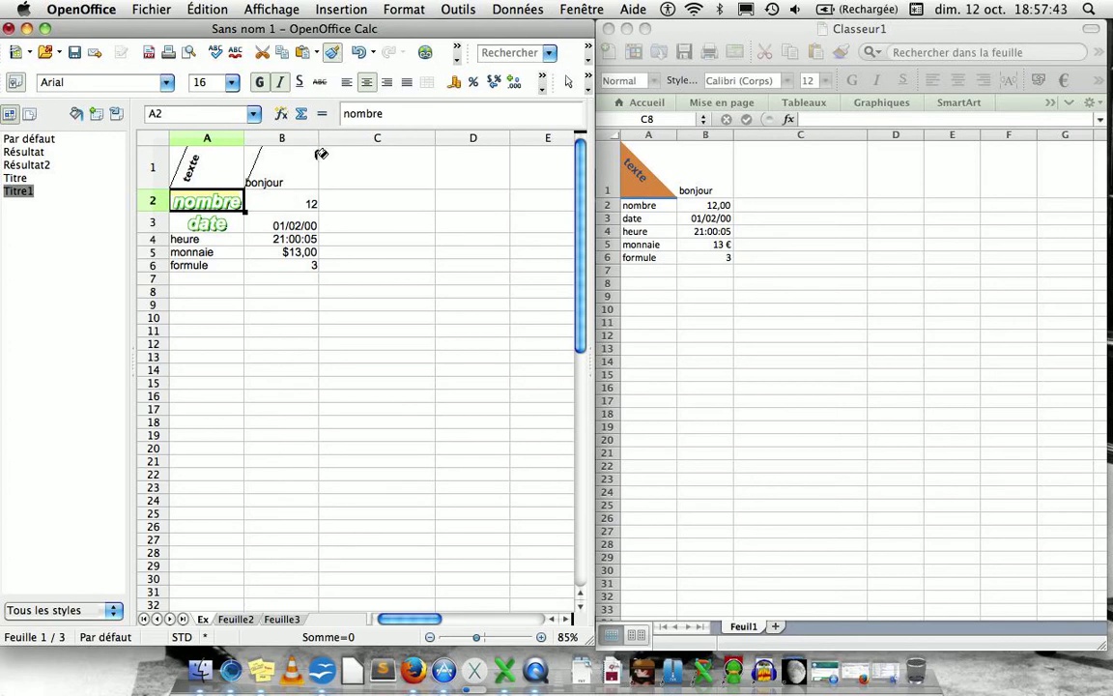
pyautogui.click(229, 239)
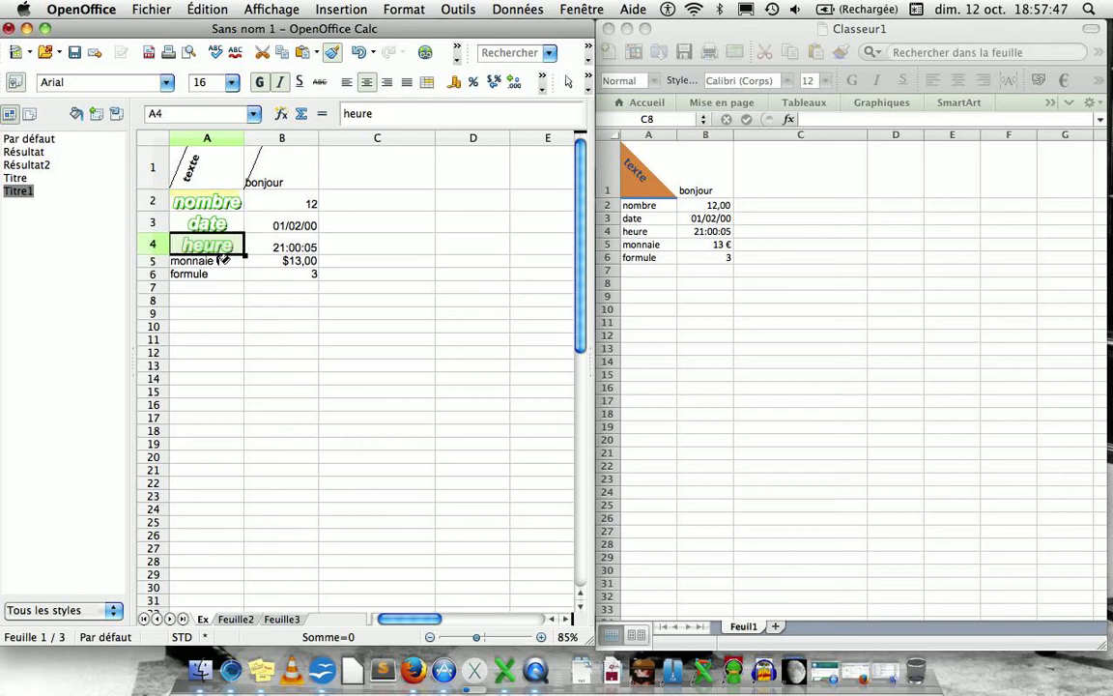
pyautogui.click(221, 260)
pyautogui.click(222, 286)
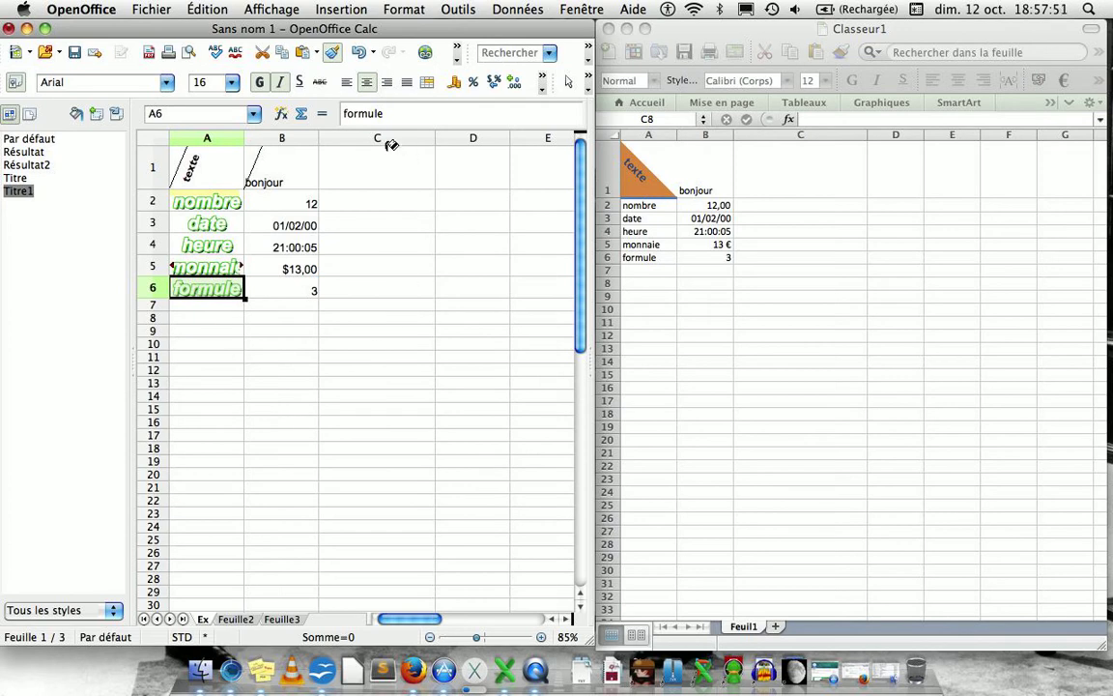
pyautogui.click(333, 54)
# - Fit the width of column A to its contents
pyautogui.click(277, 230)
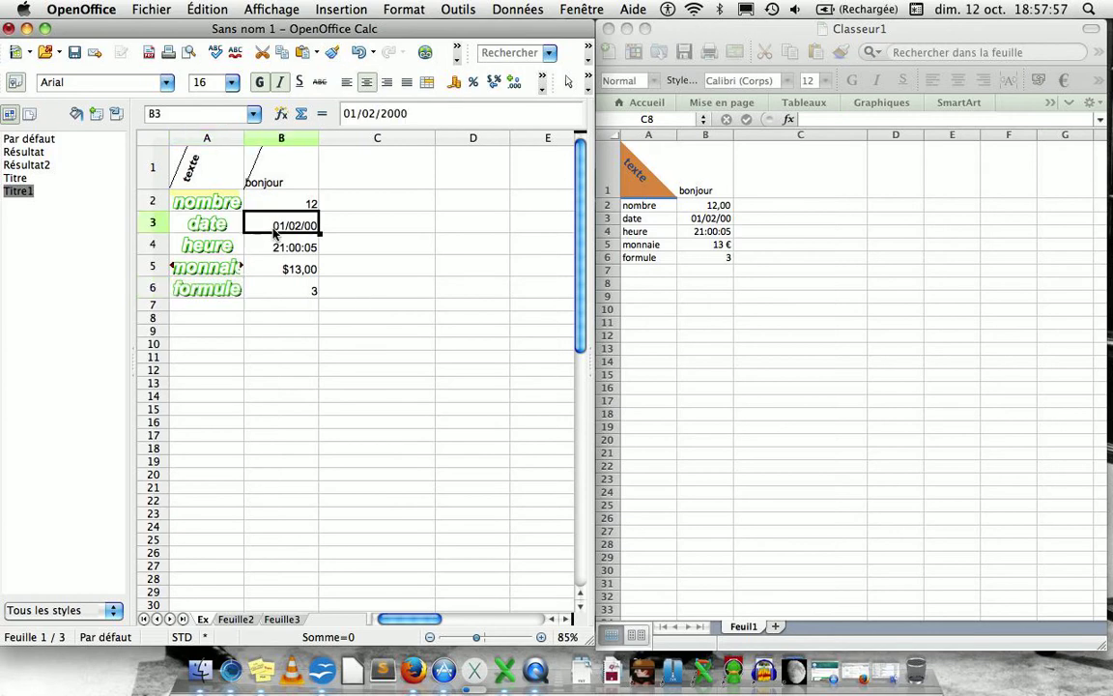
pyautogui.doubleClick(243, 136)
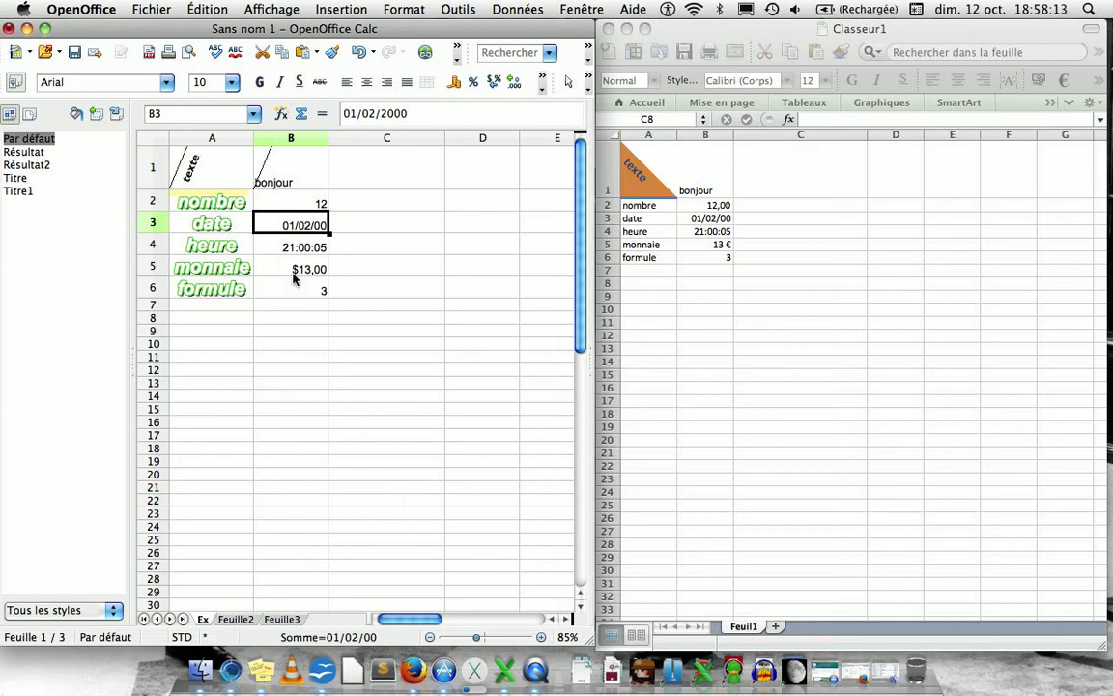
pyautogui.click(372, 266)
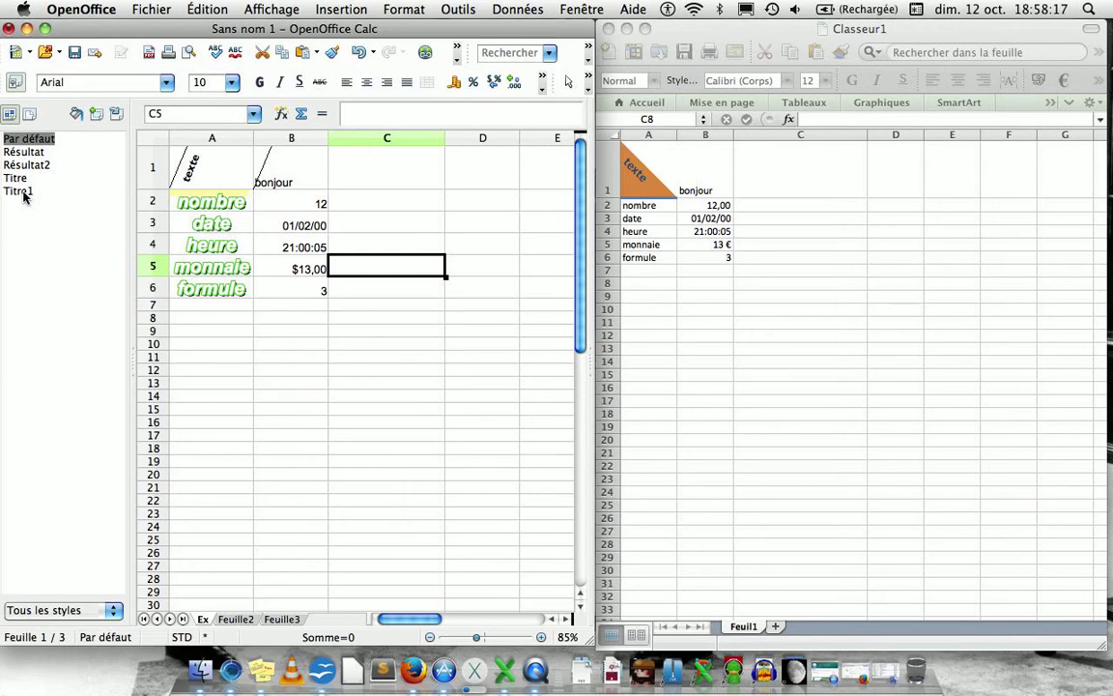
# - Copy cell A2 and paste only its formats into cell B1 ("bonjour") with Paste Special
pyautogui.click(208, 206)
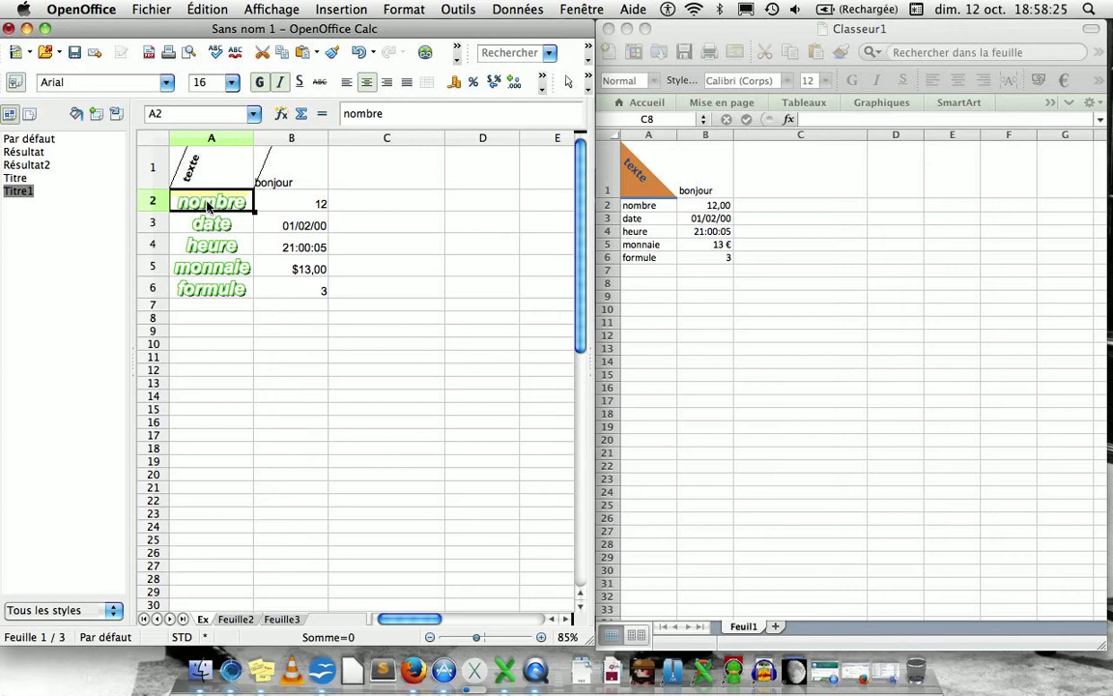
pyautogui.click(284, 174)
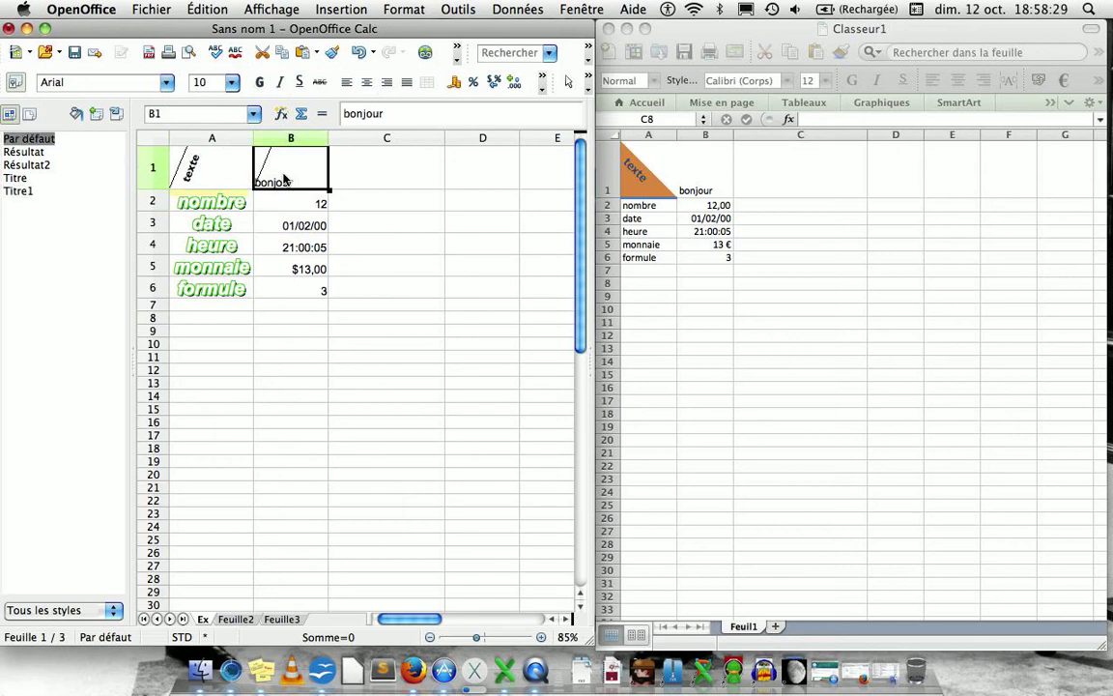
pyautogui.rightClick(285, 177)
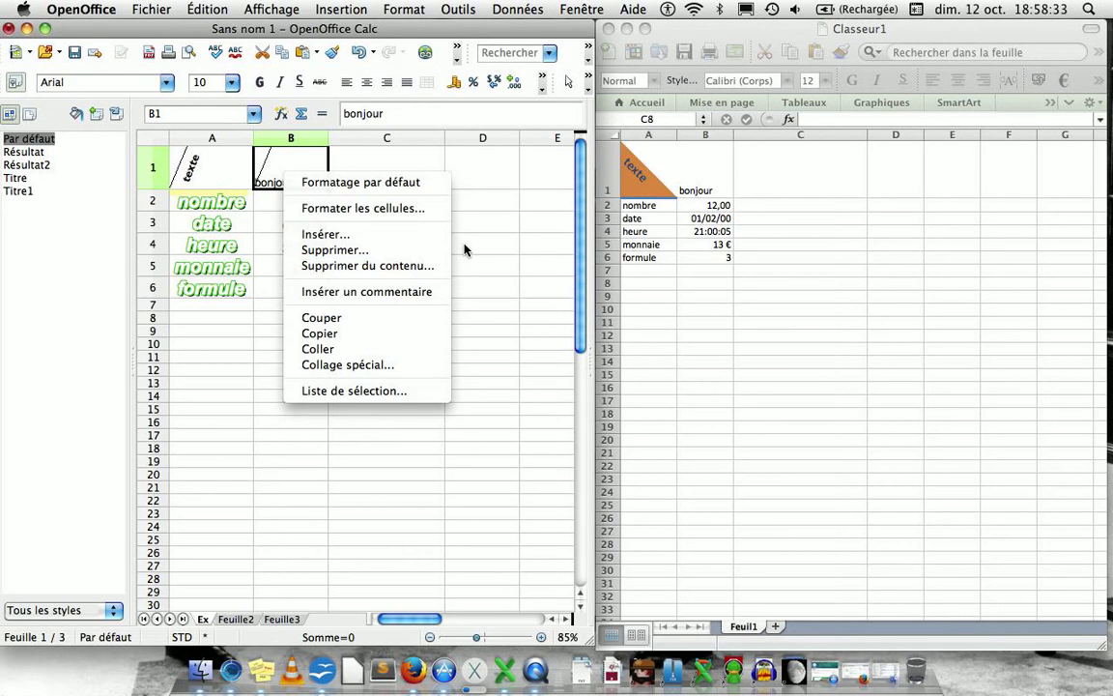
pyautogui.click(370, 365)
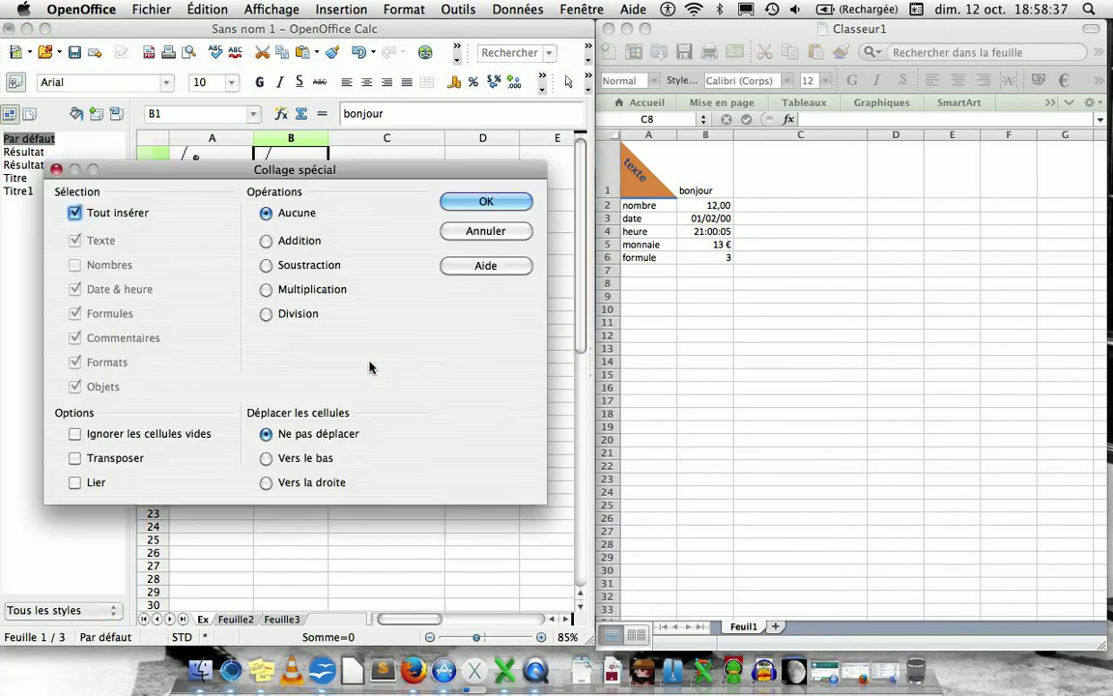
pyautogui.click(124, 214)
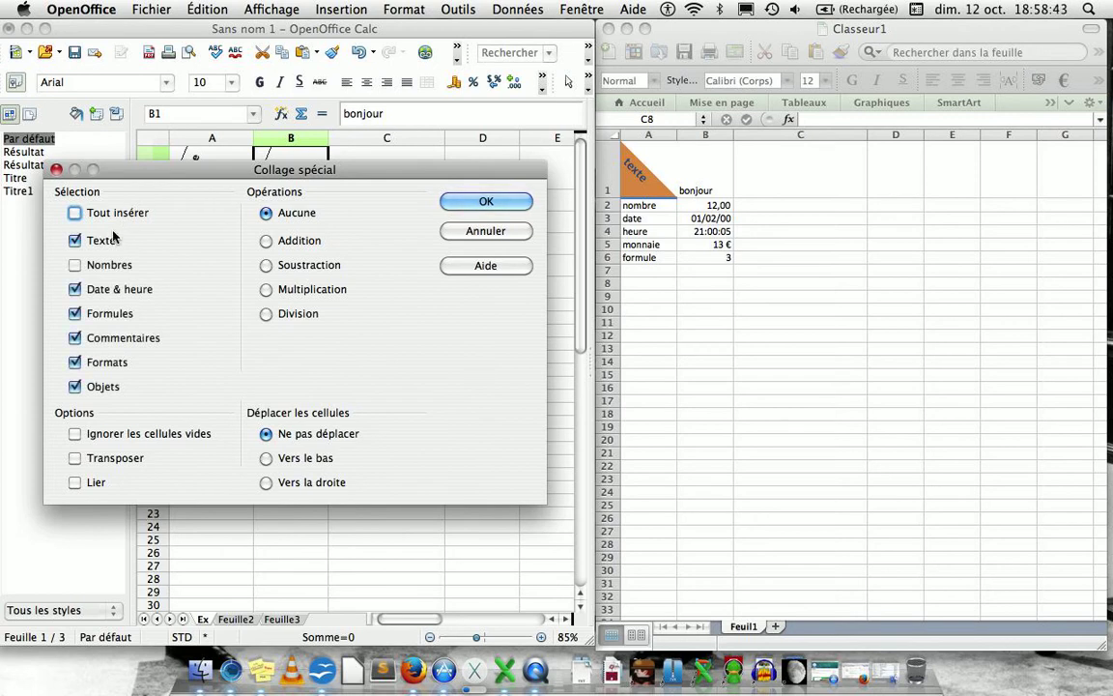
pyautogui.click(102, 240)
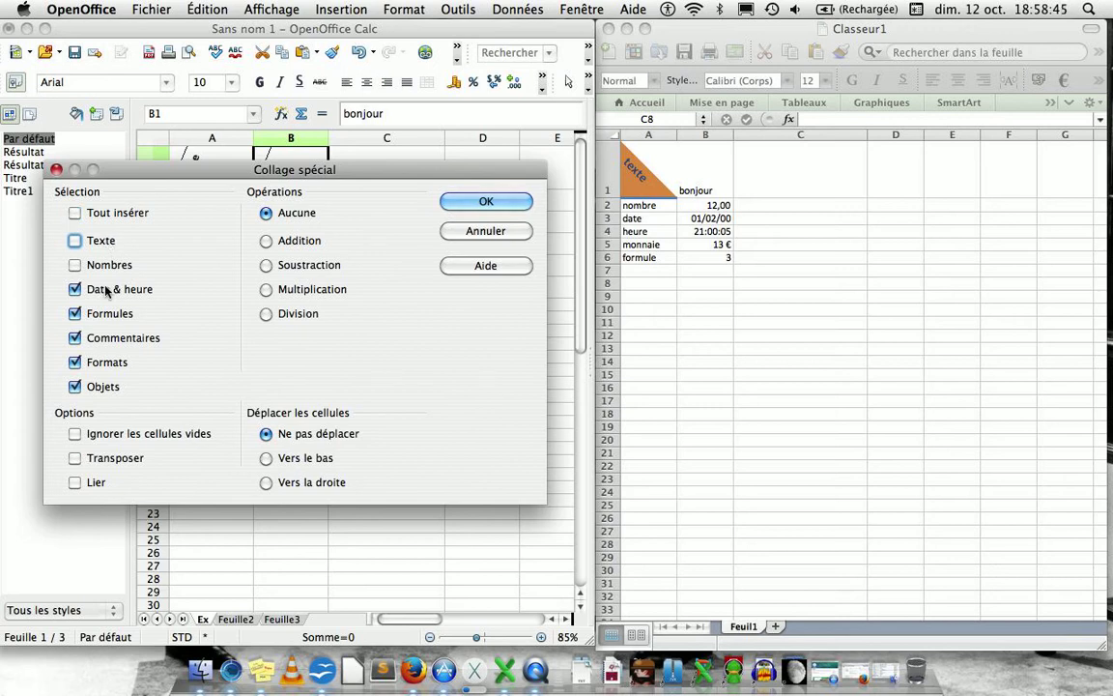
pyautogui.click(110, 292)
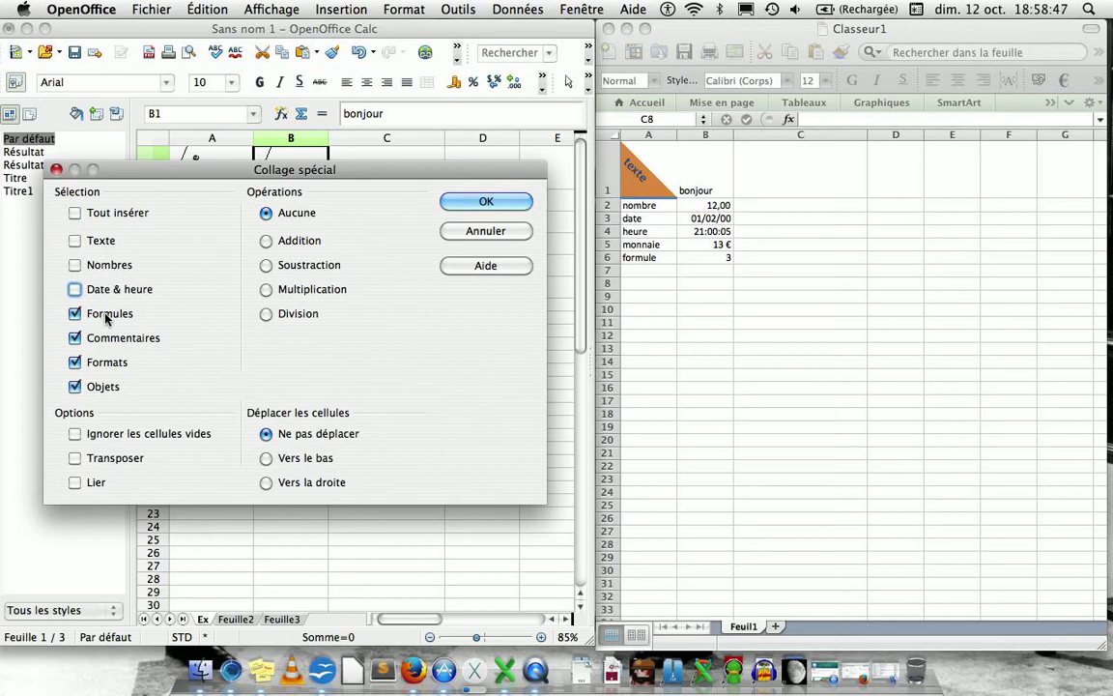
pyautogui.click(108, 315)
pyautogui.click(103, 338)
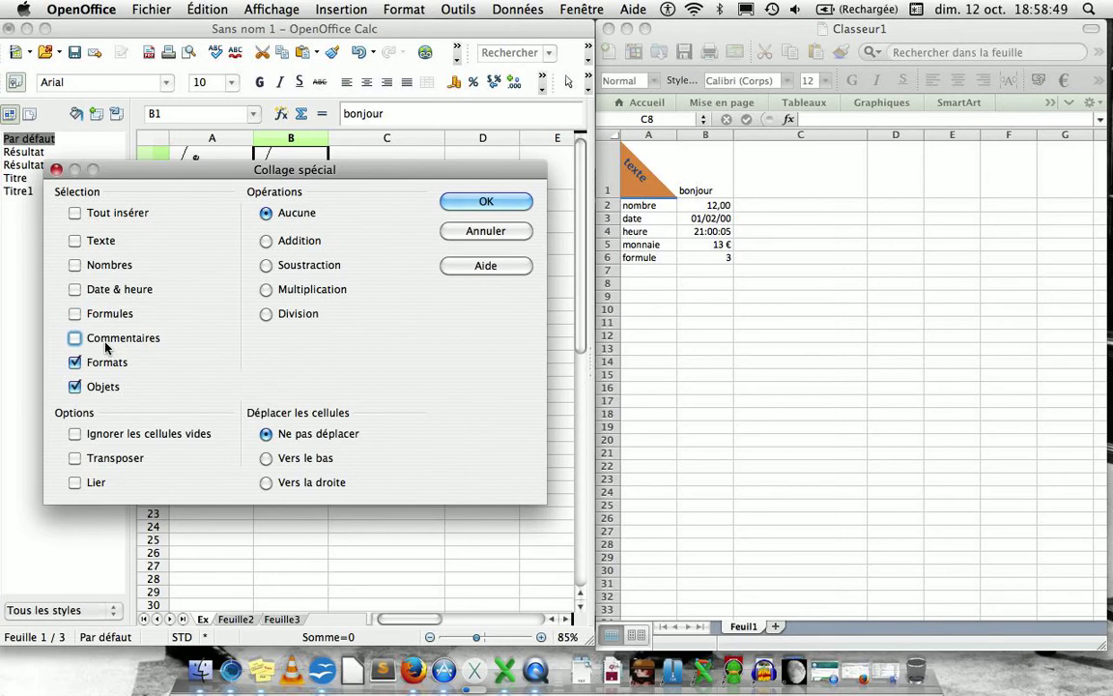
pyautogui.click(103, 386)
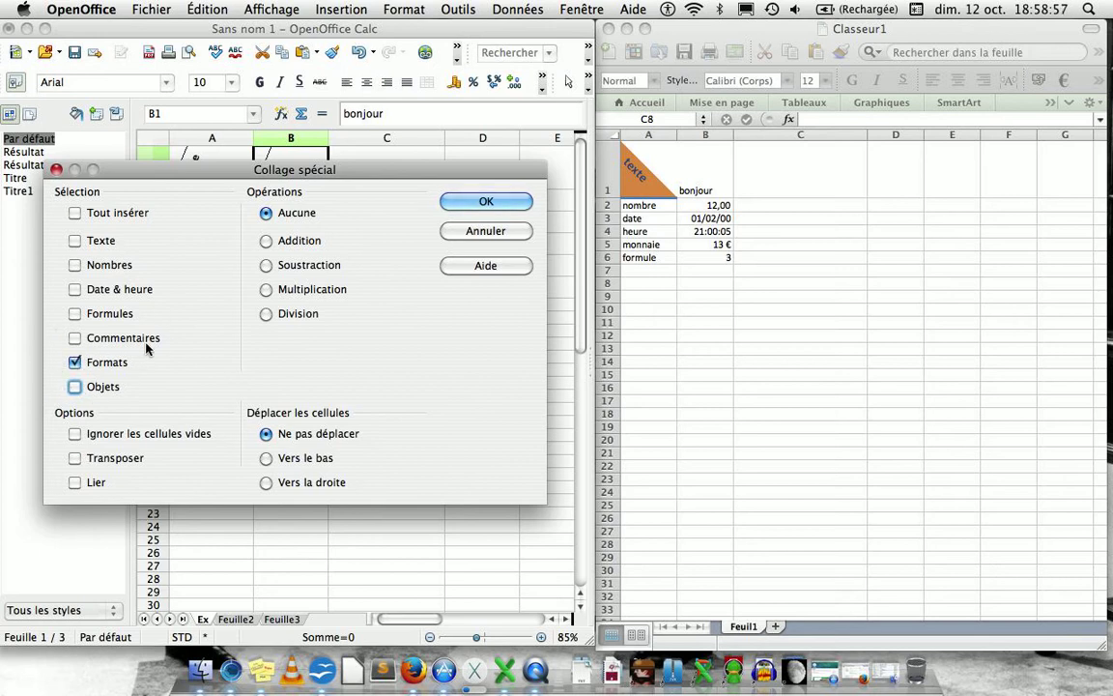
pyautogui.click(487, 202)
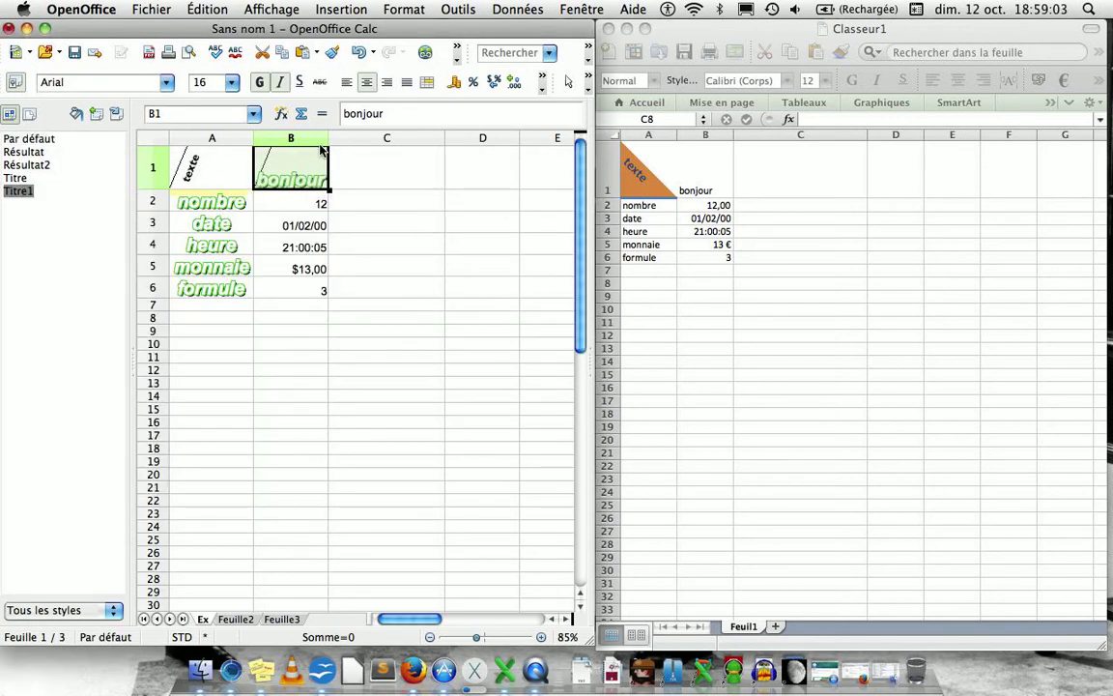
# - Widen column B slightly so that the text in B1 has more room
pyautogui.moveTo(329, 137); pyautogui.dragTo(351, 137)
pyautogui.click(292, 270)
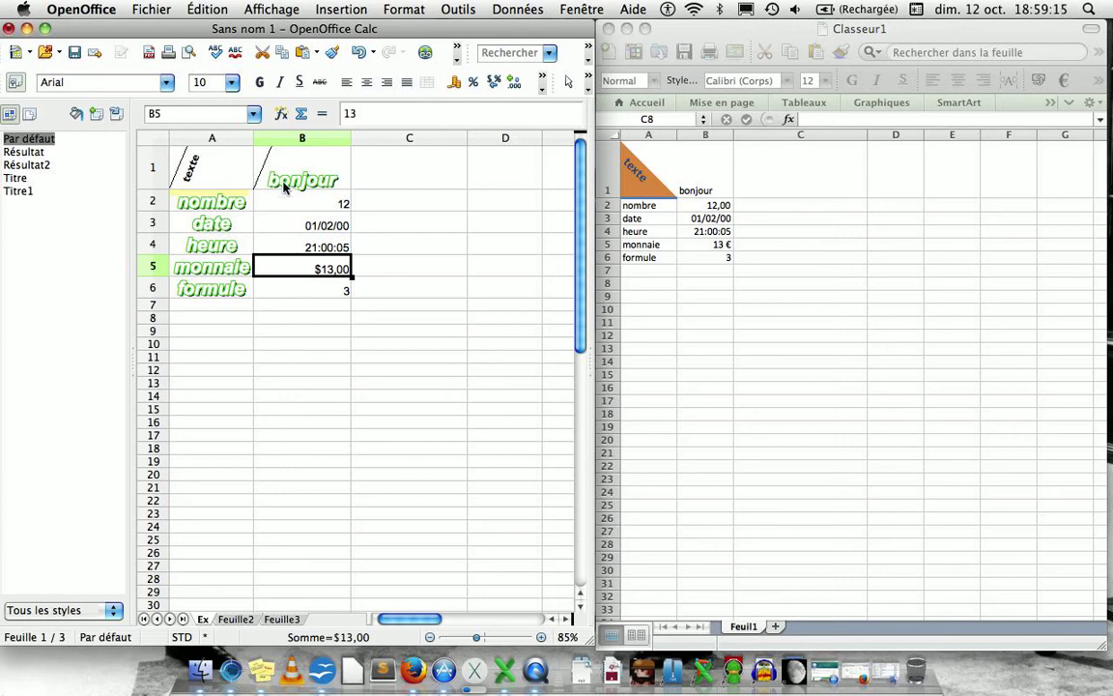
pyautogui.click(392, 410)
# - Switch to Excel and apply the "20 % - Accent5" cell style to cell A2 ("nombre")
pyautogui.click(808, 349)
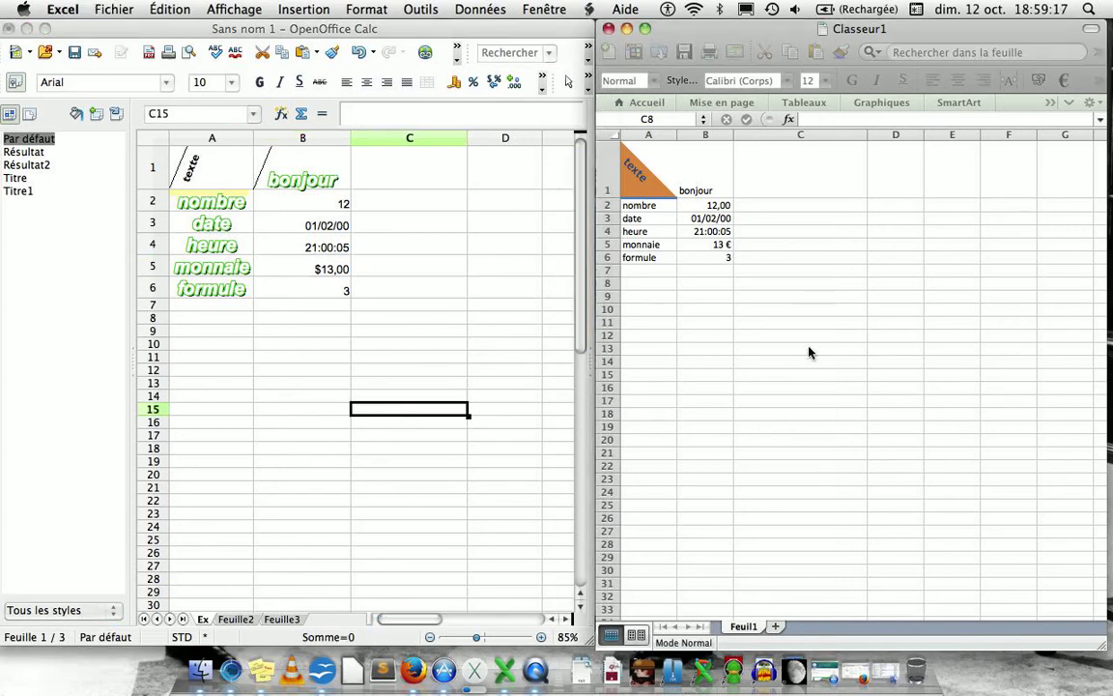
pyautogui.click(795, 222)
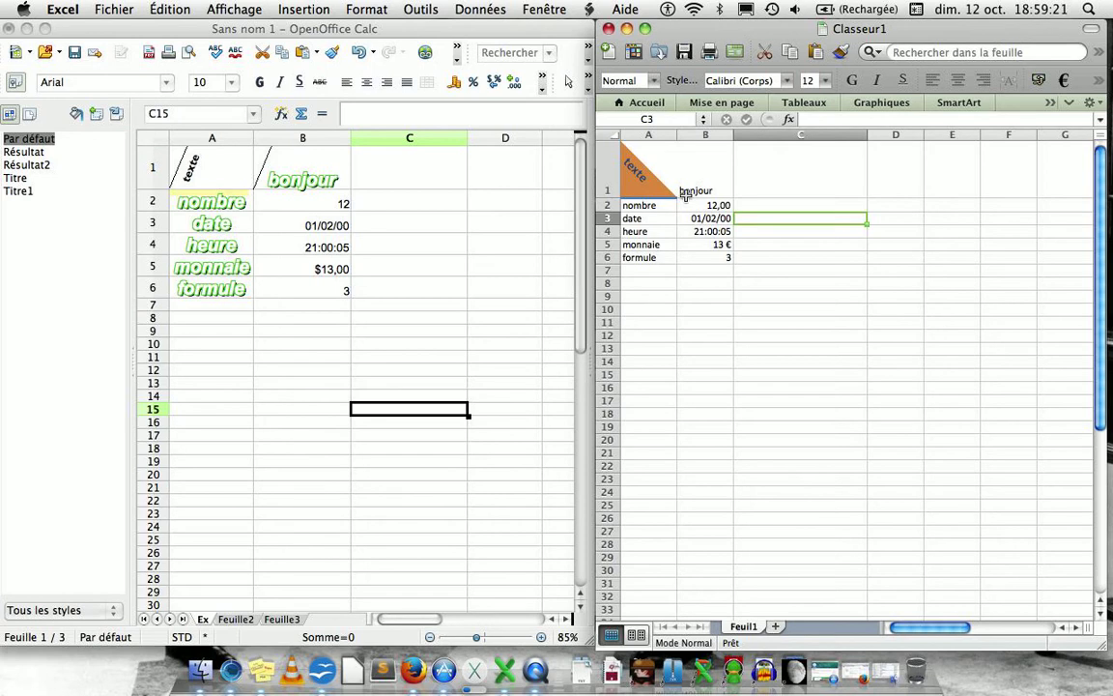
pyautogui.click(654, 206)
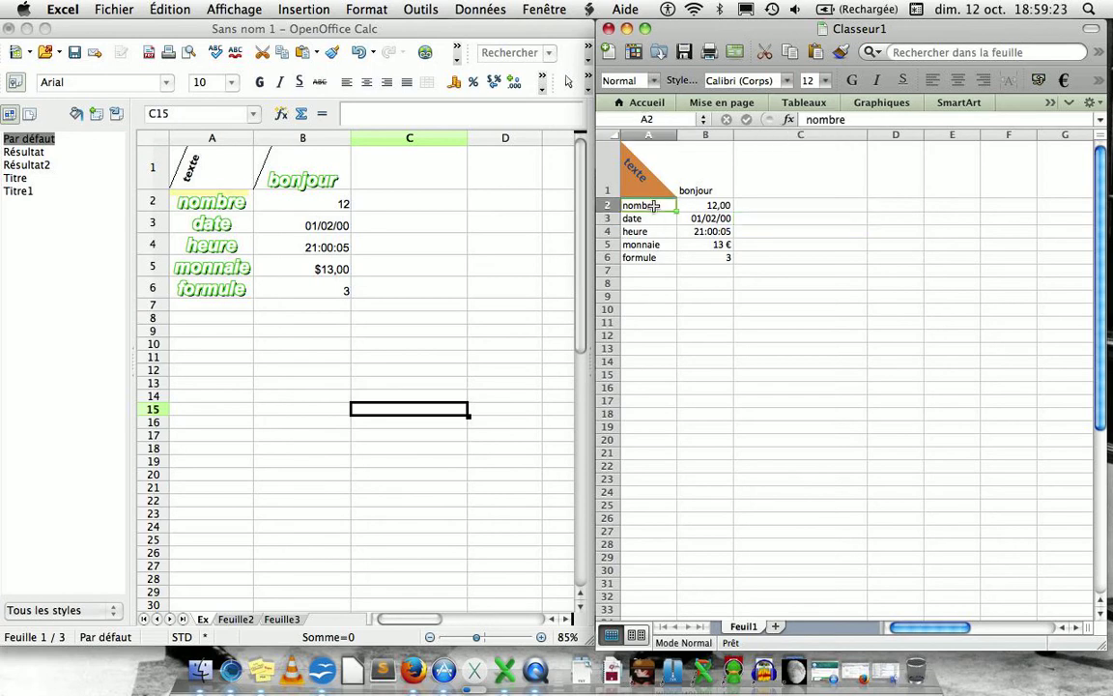
pyautogui.click(654, 81)
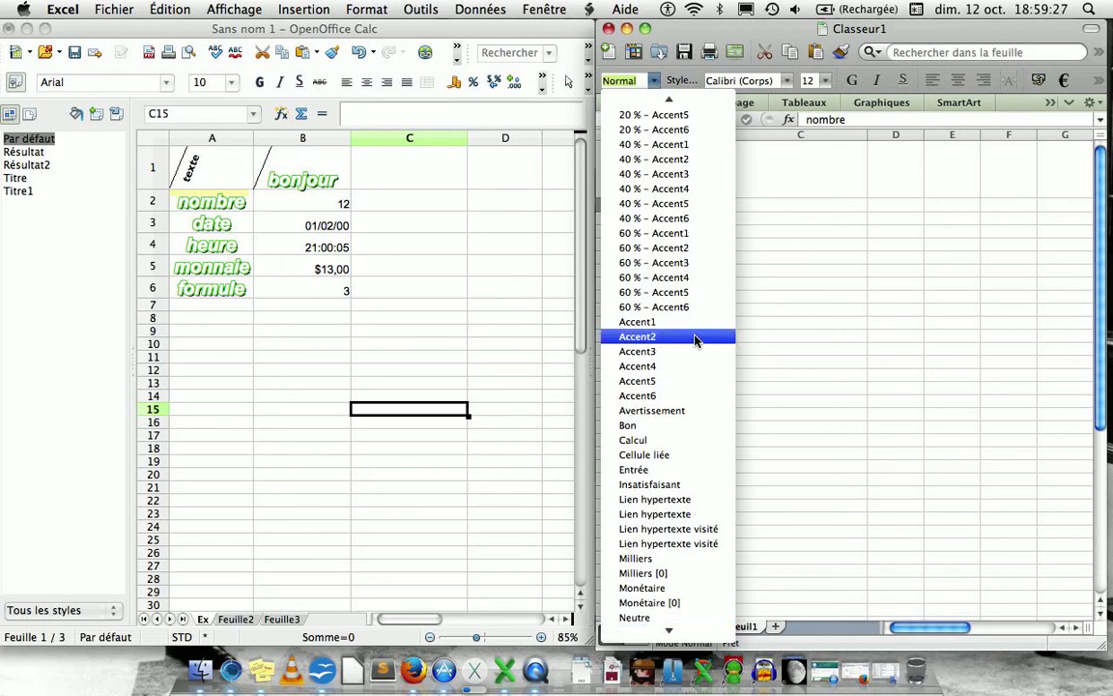
pyautogui.scroll(-5, 696, 341)
pyautogui.scroll(15, 696, 341)
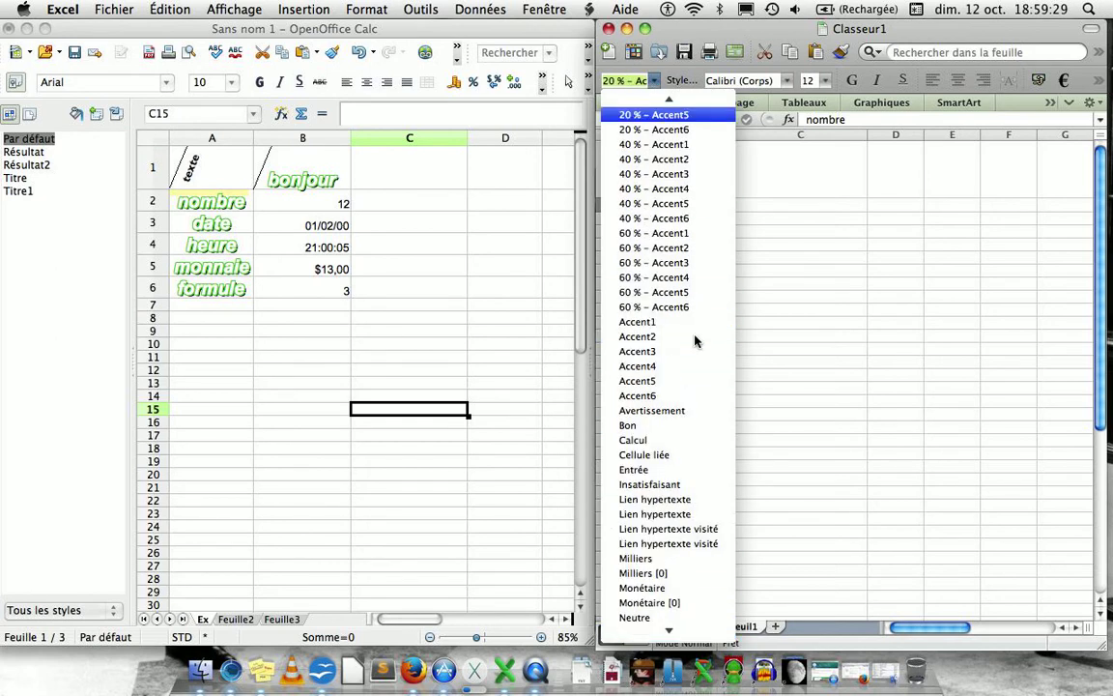
pyautogui.click(817, 319)
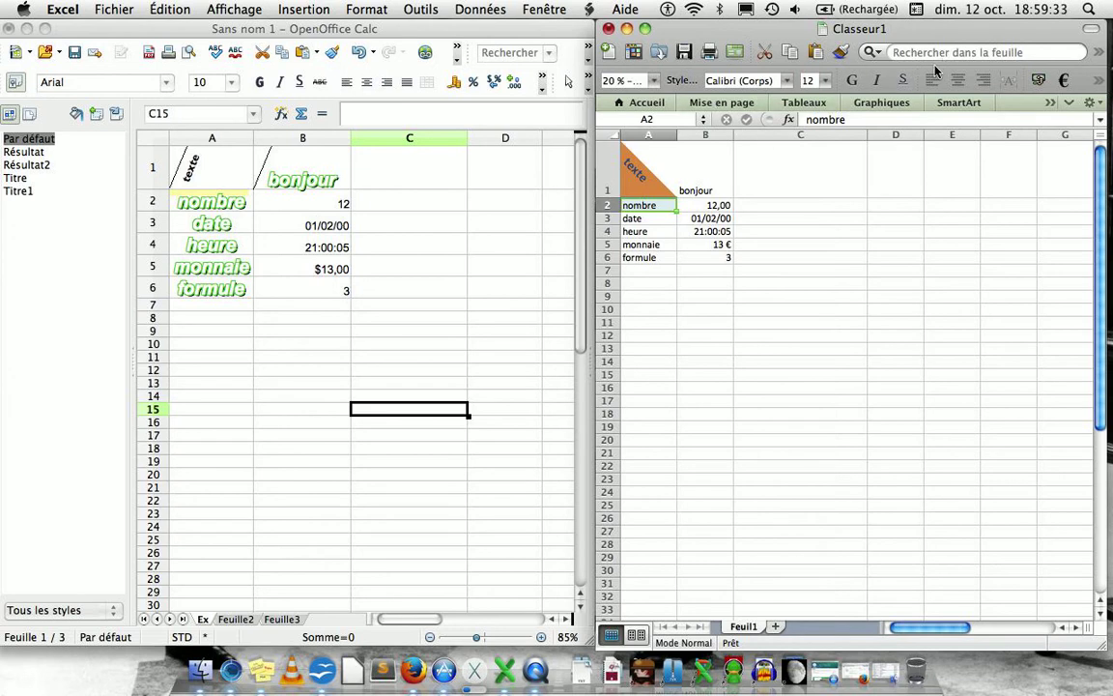
# - View the Format commands available in the toolbar and menu customization dialog and close it
pyautogui.rightClick(838, 75)
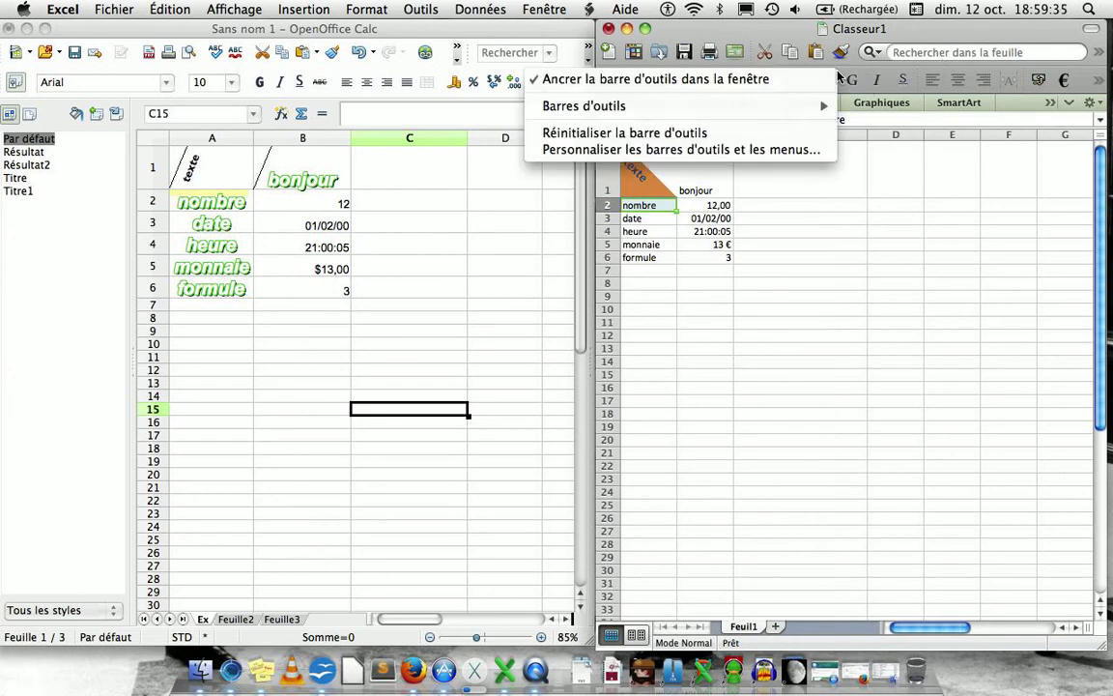
pyautogui.click(776, 150)
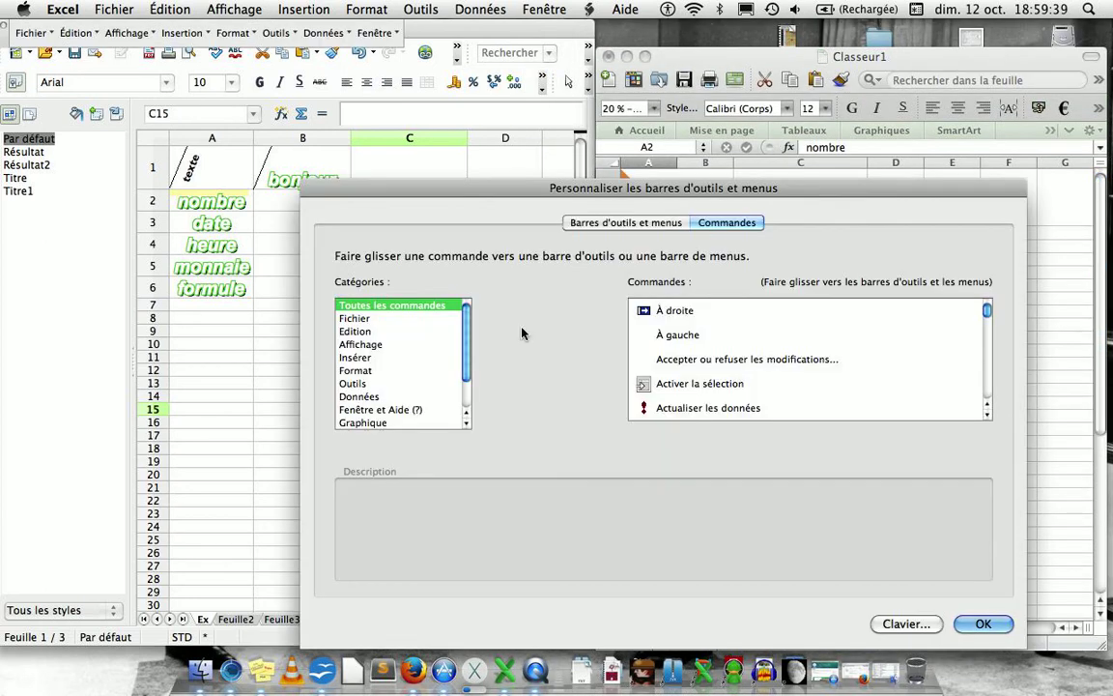
pyautogui.click(352, 371)
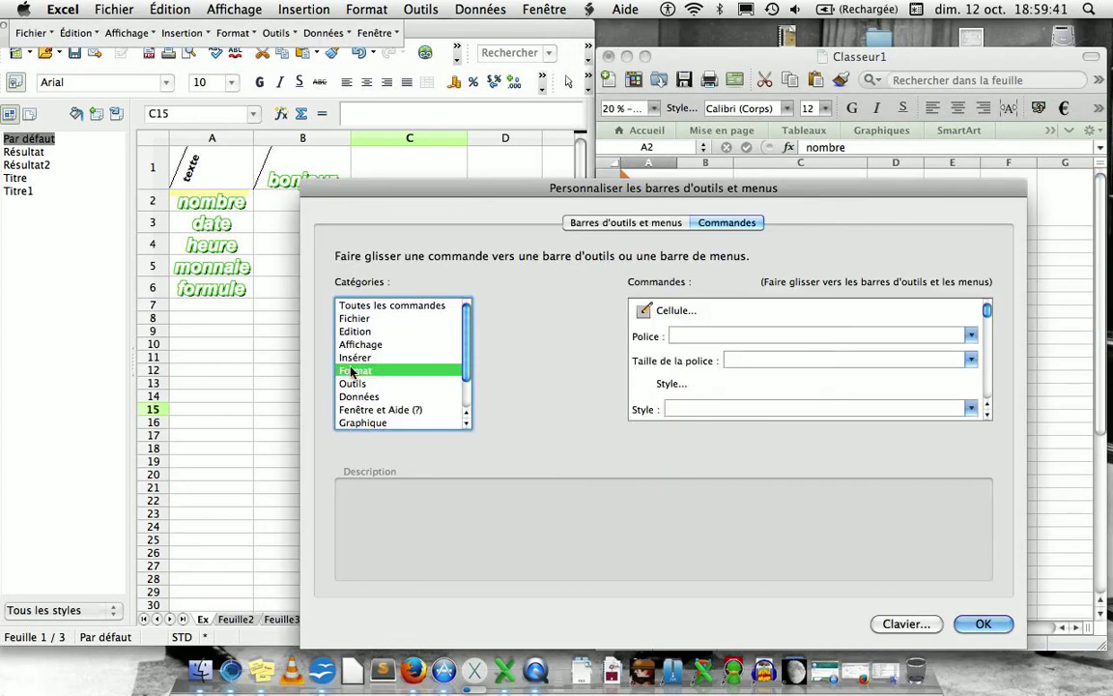
pyautogui.scroll(-1, 713, 361)
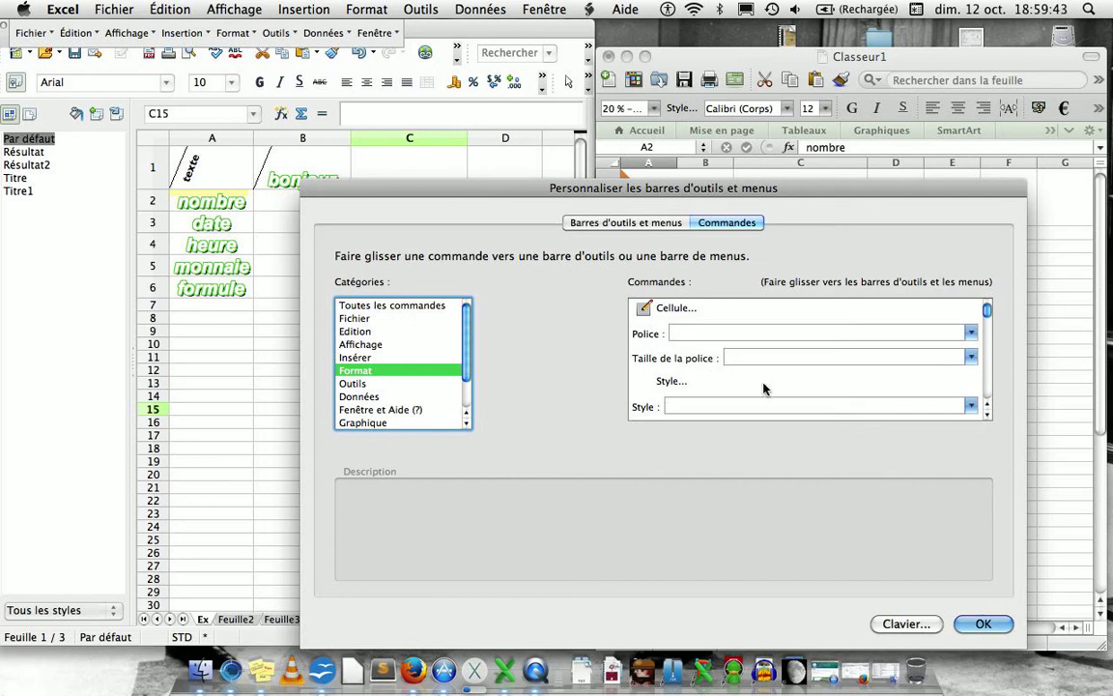
pyautogui.scroll(1, 688, 396)
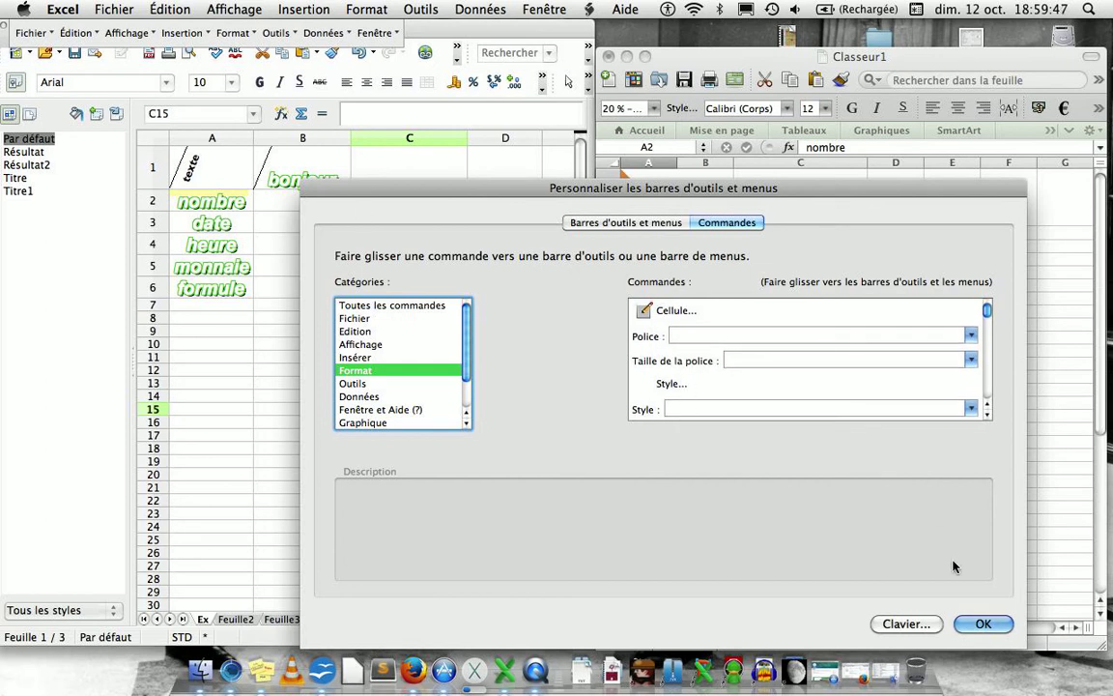
pyautogui.click(983, 623)
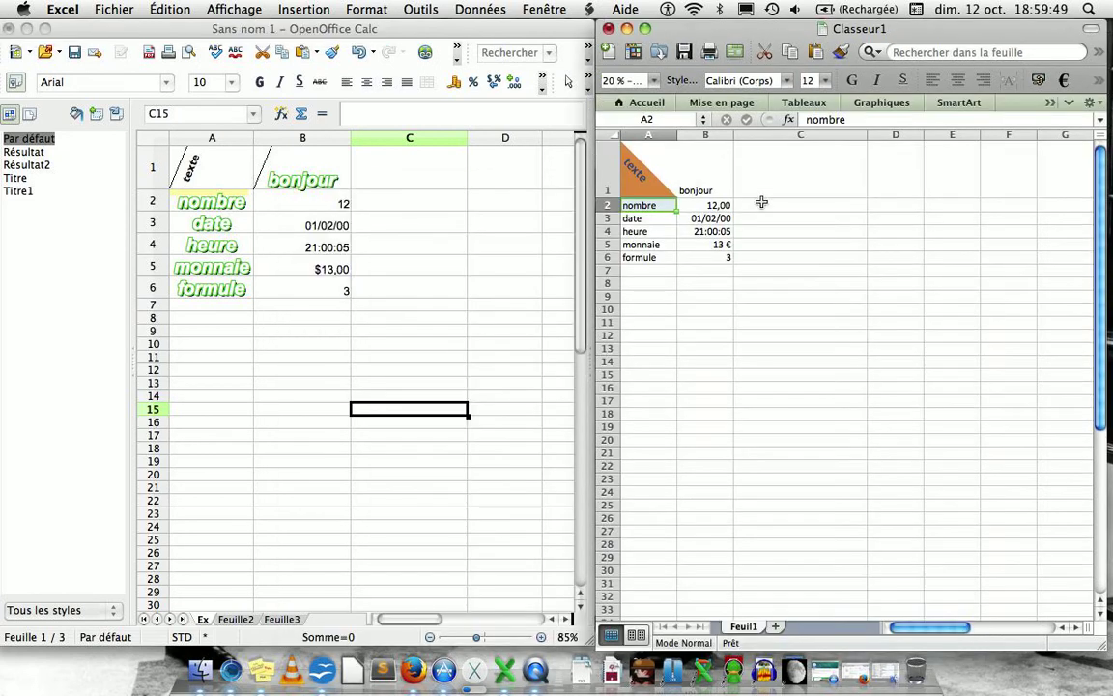
# - Apply the "Titre 1" cell style to cell A2 ("nombre")
pyautogui.click(655, 82)
pyautogui.click(655, 85)
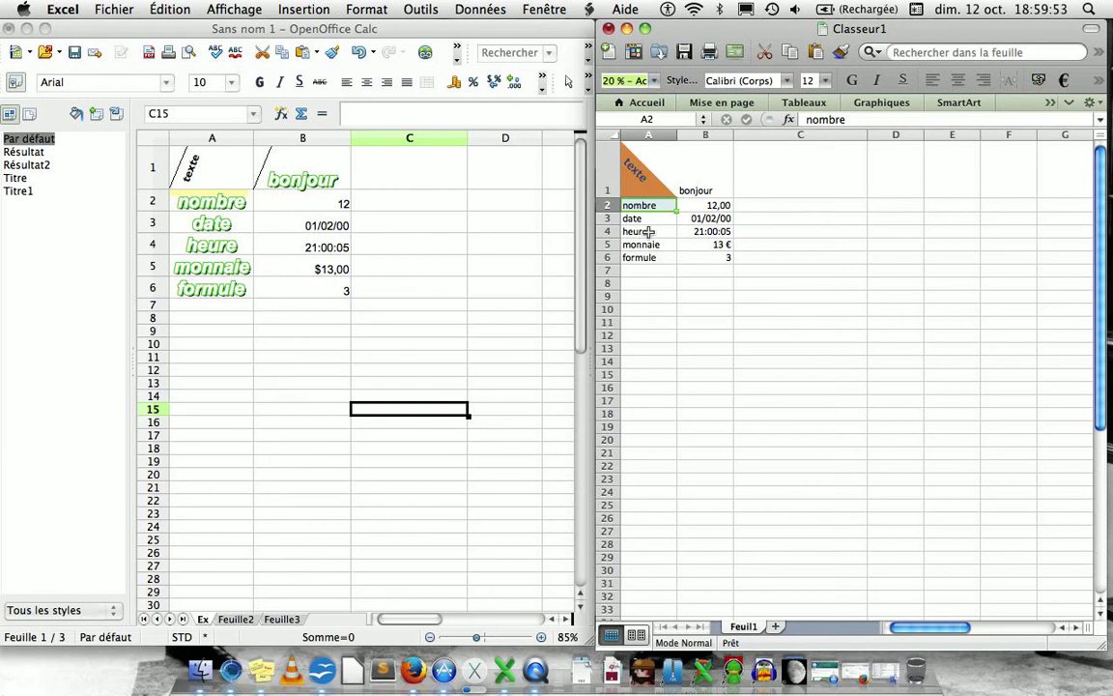
pyautogui.click(654, 84)
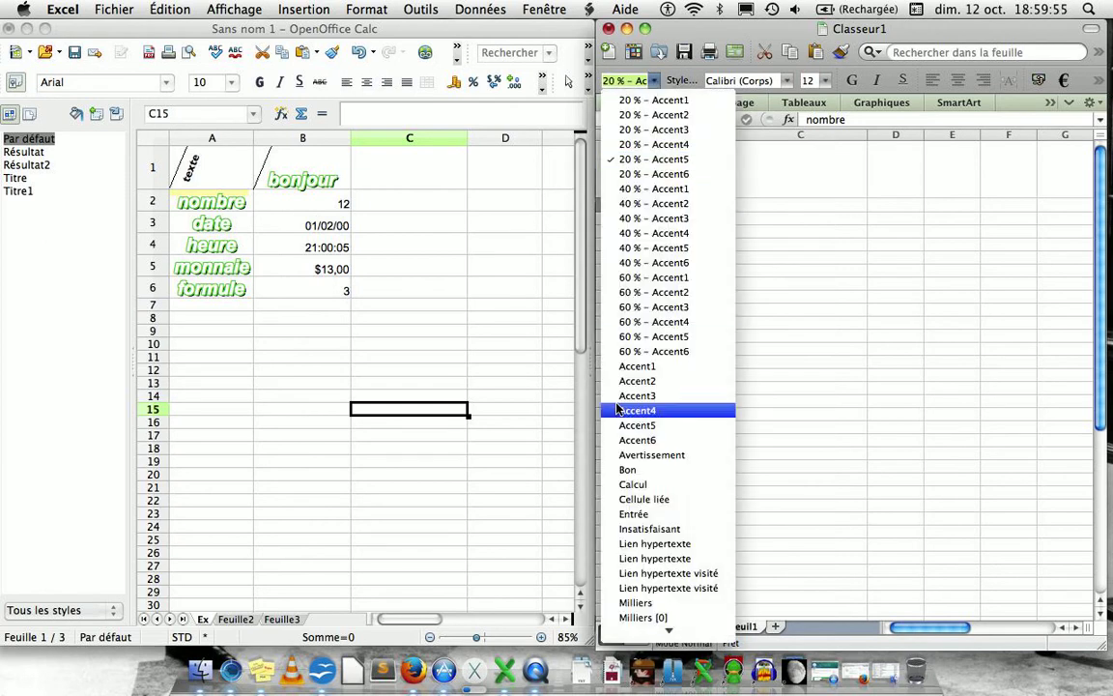
pyautogui.write('Titre 2')
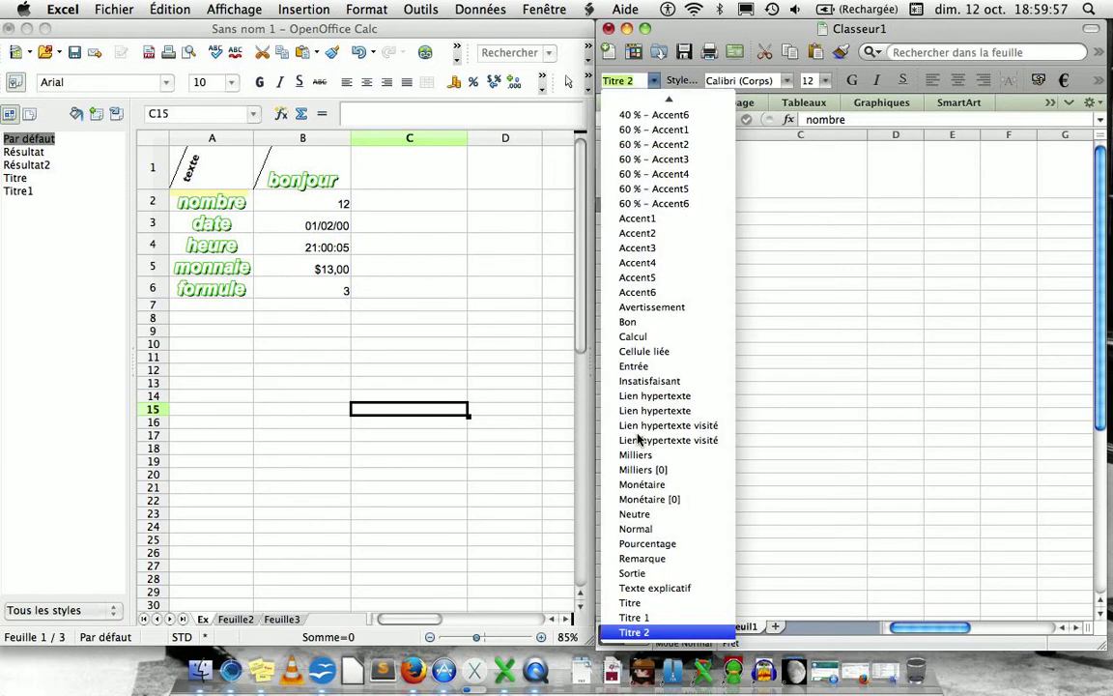
pyautogui.click(634, 617)
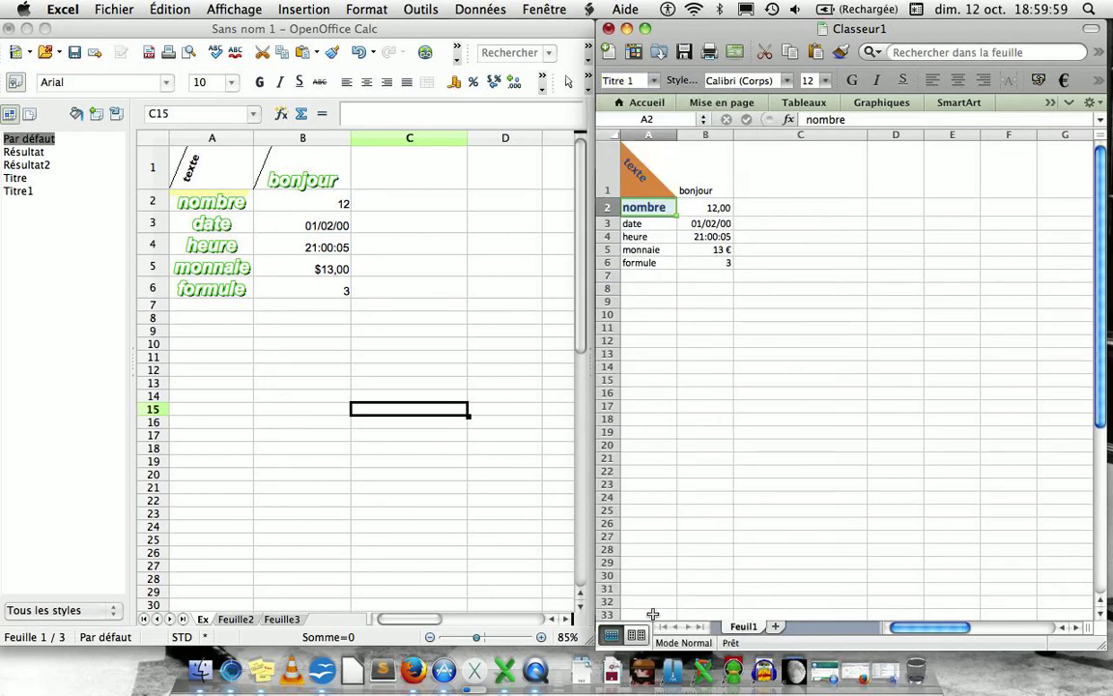
# - Copy the formatting of cell A2 onto cell A3 ("date") with the format painter
pyautogui.click(655, 207)
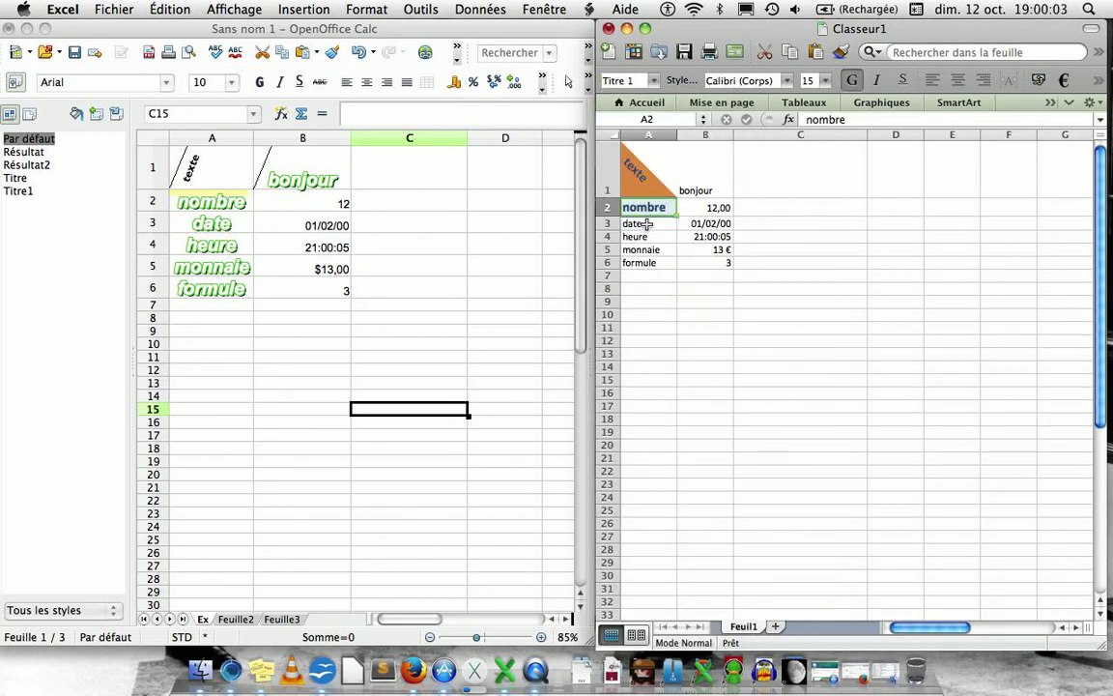
pyautogui.click(649, 222)
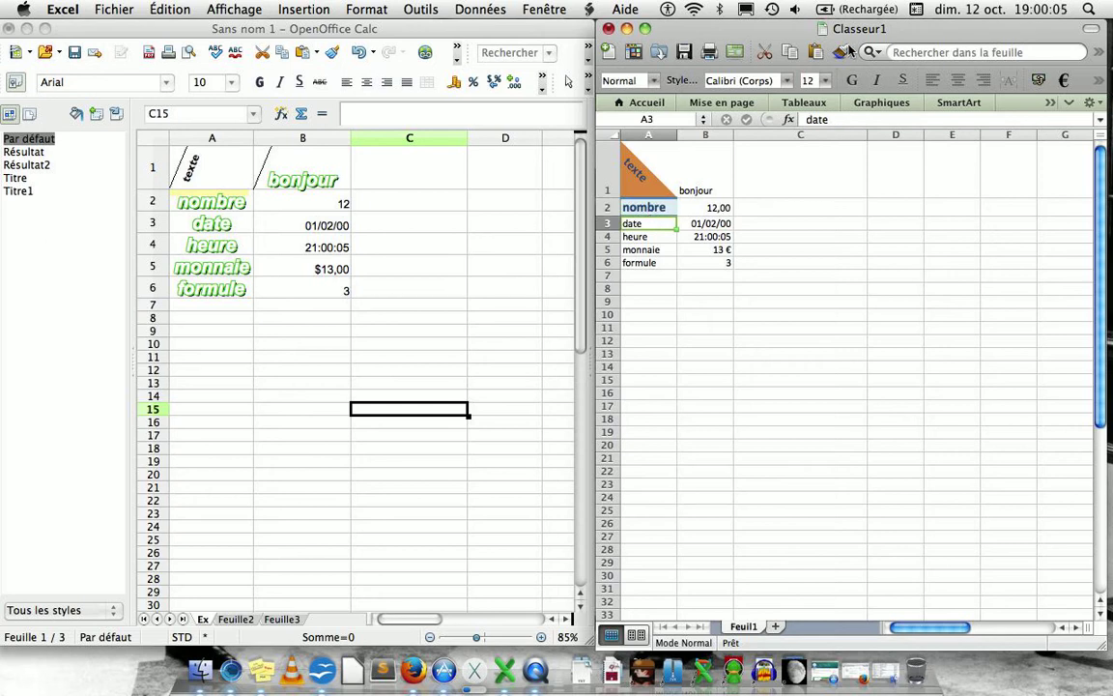
pyautogui.click(667, 207)
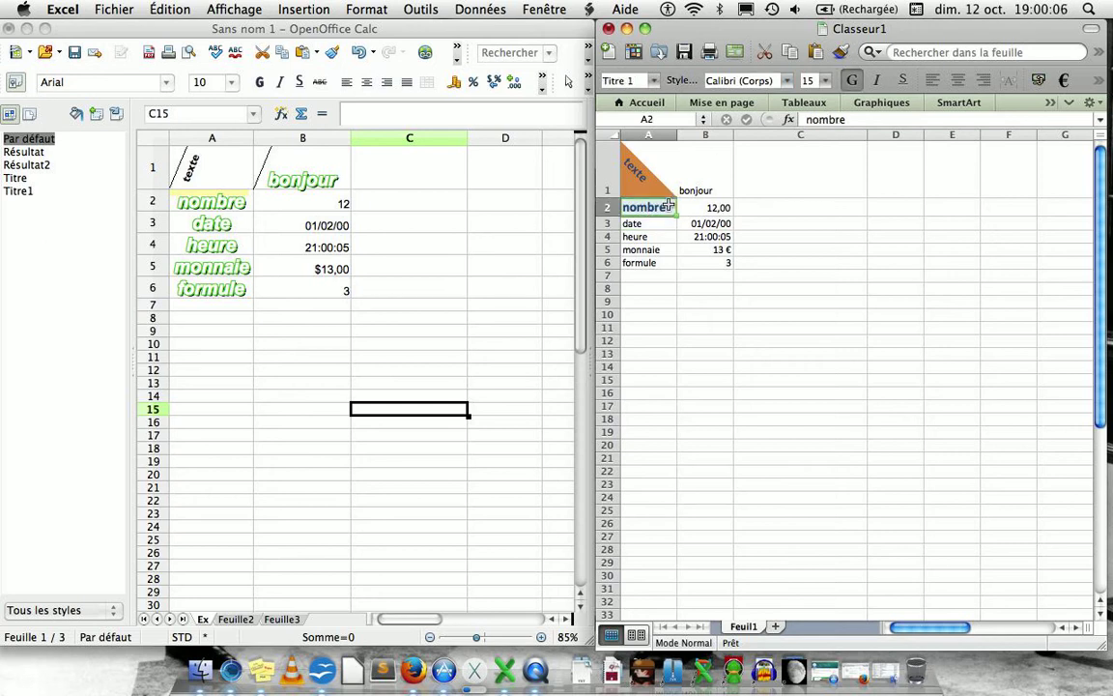
pyautogui.click(841, 52)
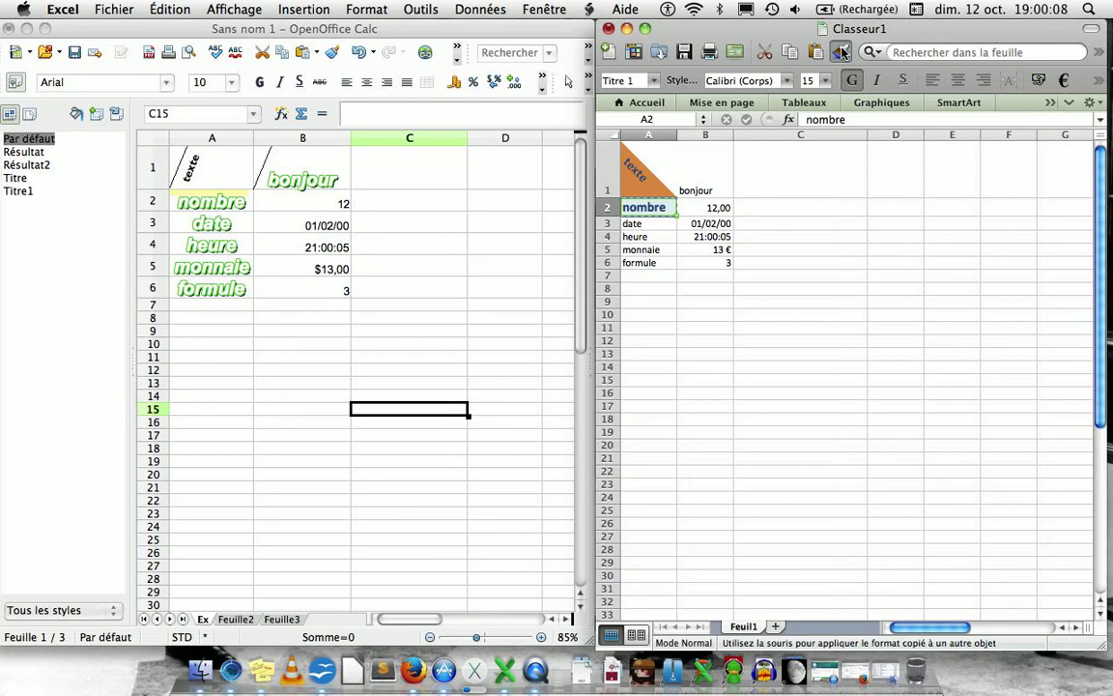
pyautogui.click(653, 225)
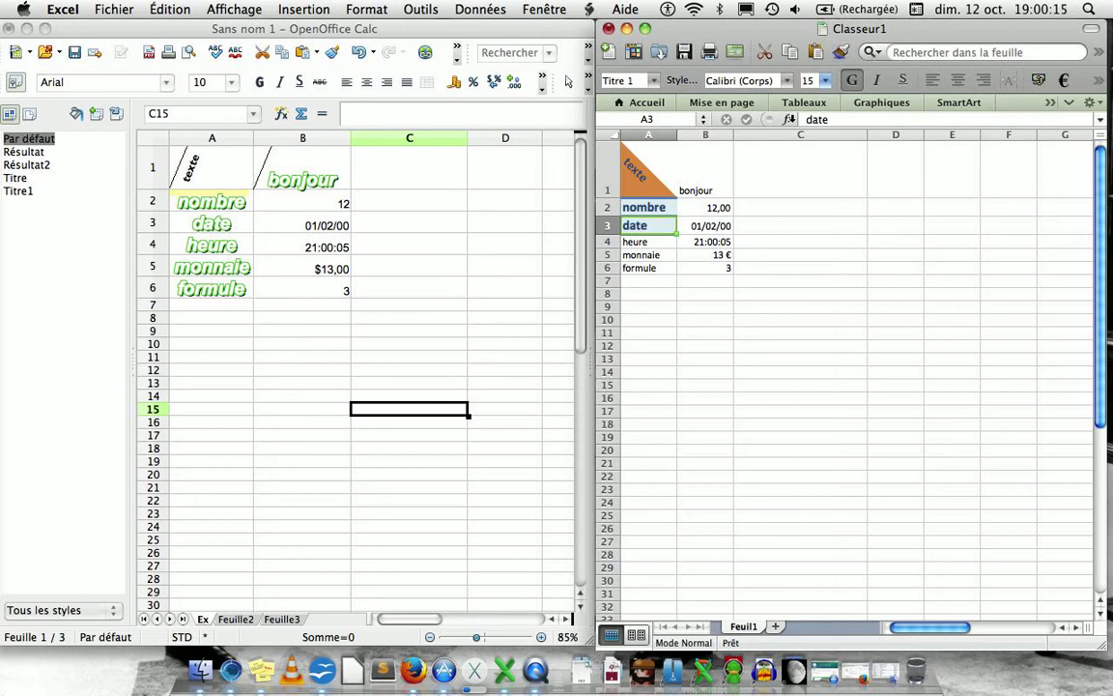
# - Keep the format painter active to copy A3's formatting onto cells A4, A5 and A6, and deactivate it
pyautogui.click(841, 52)
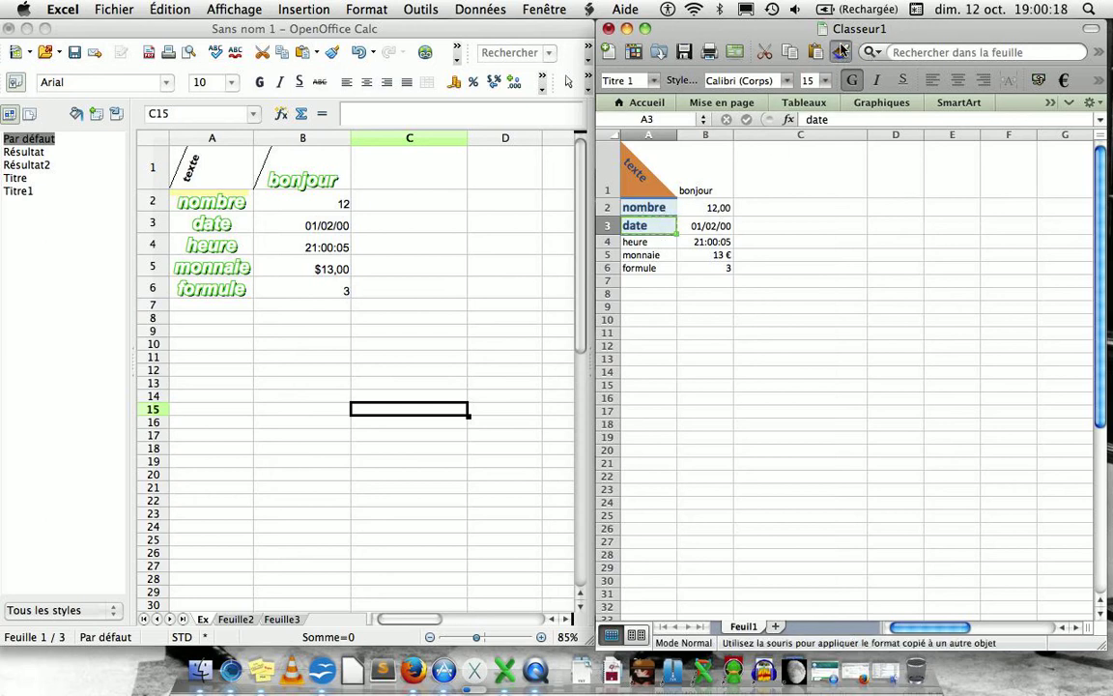
pyautogui.click(640, 243)
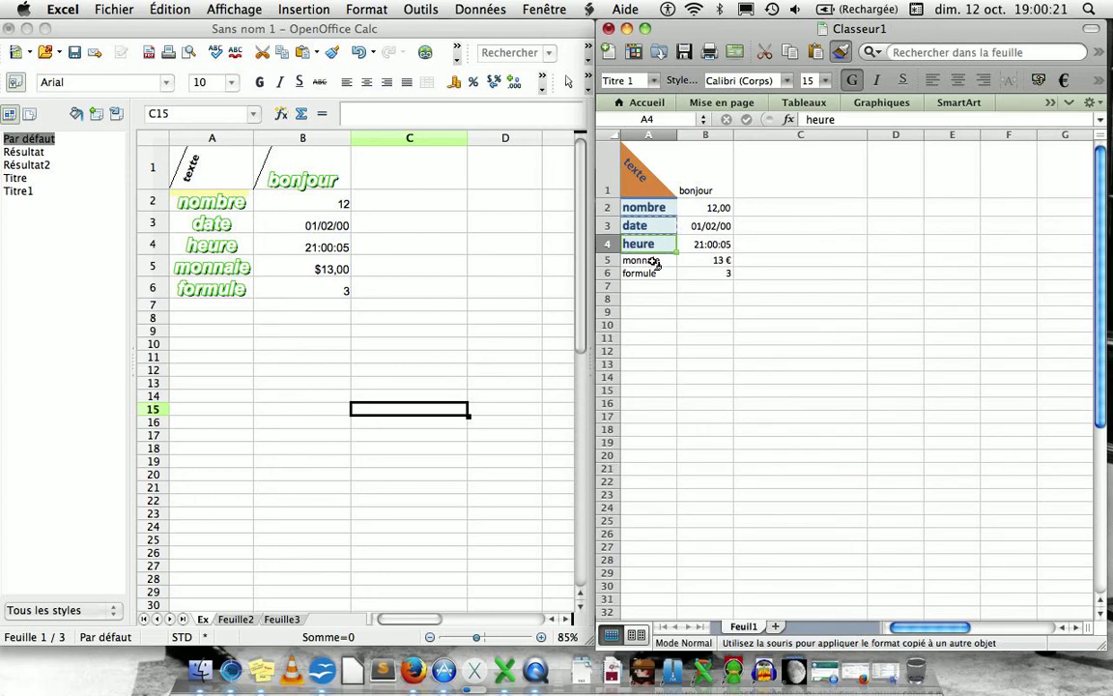
pyautogui.click(654, 262)
pyautogui.click(633, 279)
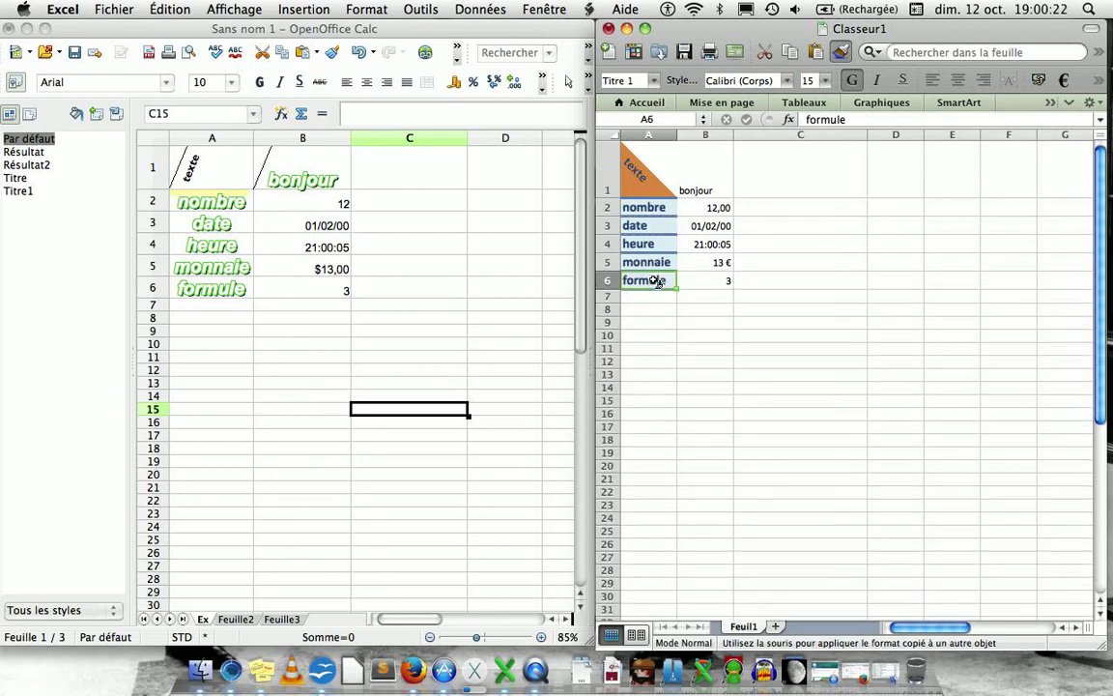
pyautogui.click(839, 54)
pyautogui.click(778, 324)
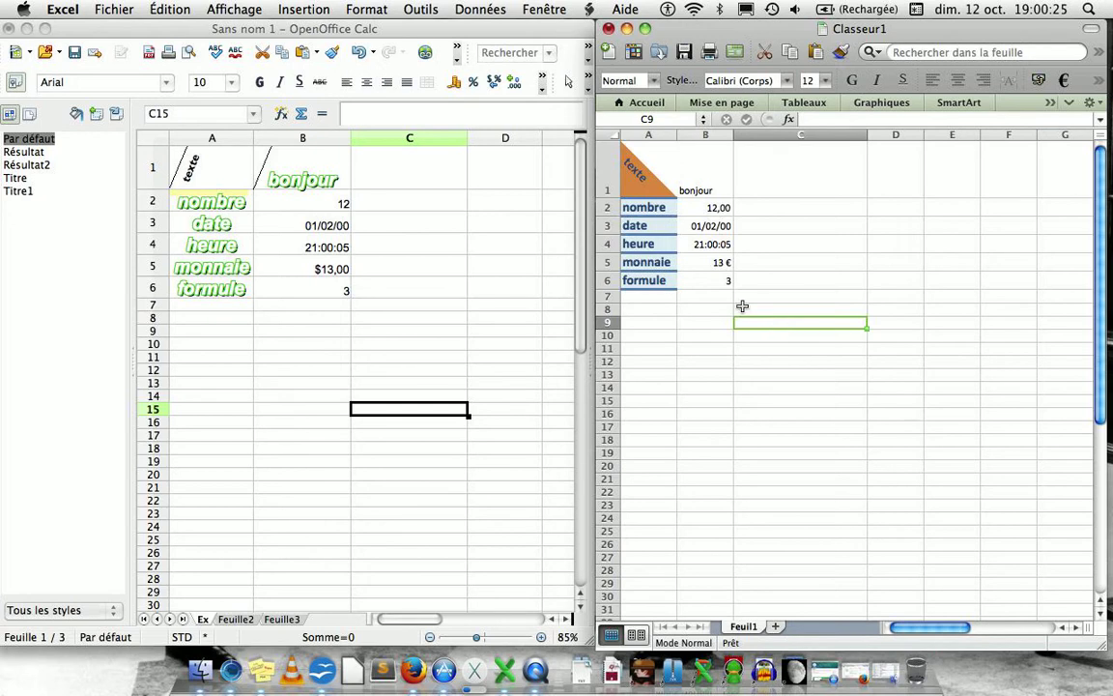
# - Copy cell A2 and paste only its formats into cell B1 ("bonjour") with Paste Special
pyautogui.click(662, 207)
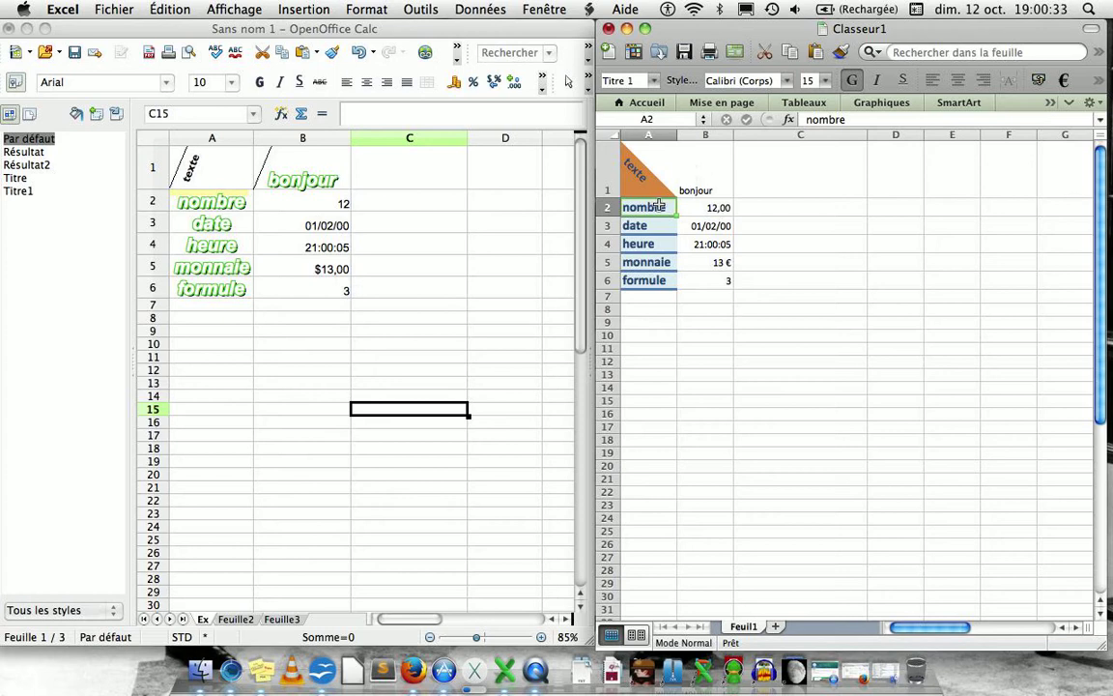
pyautogui.press('super+c')
pyautogui.click(720, 186)
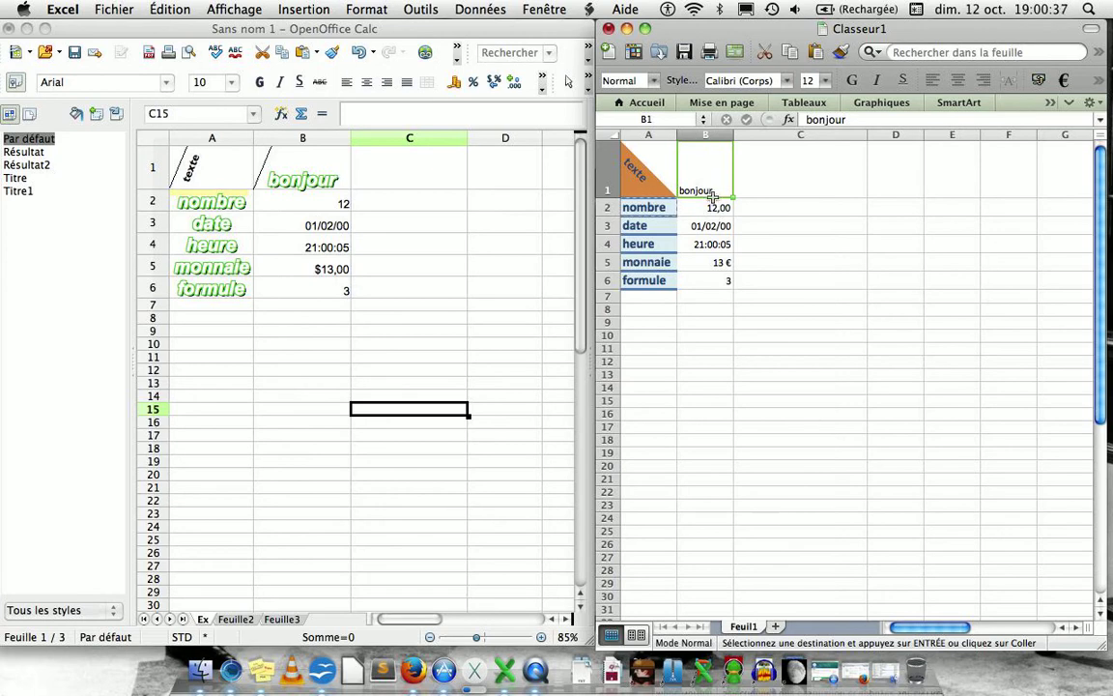
pyautogui.rightClick(709, 186)
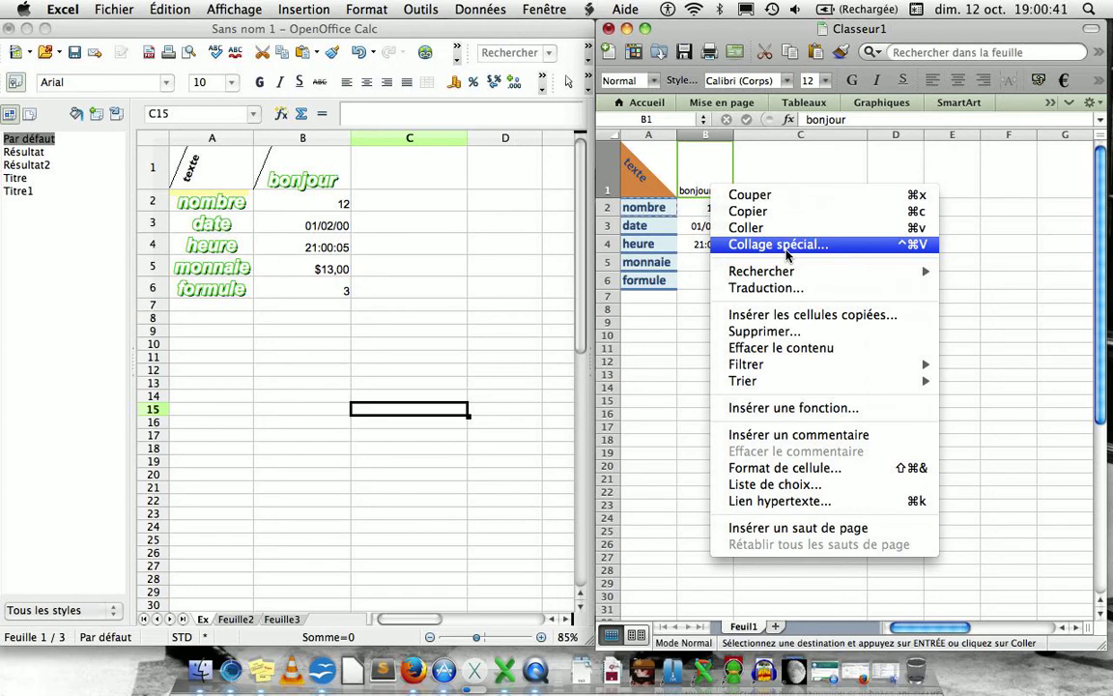
pyautogui.click(785, 246)
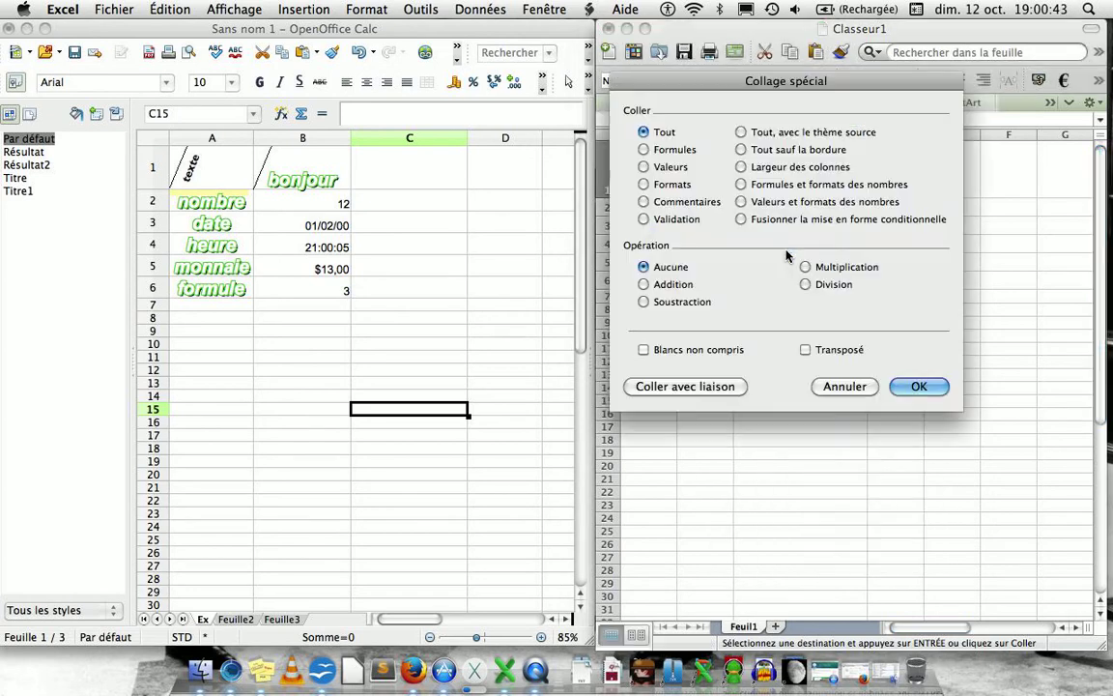
pyautogui.click(673, 185)
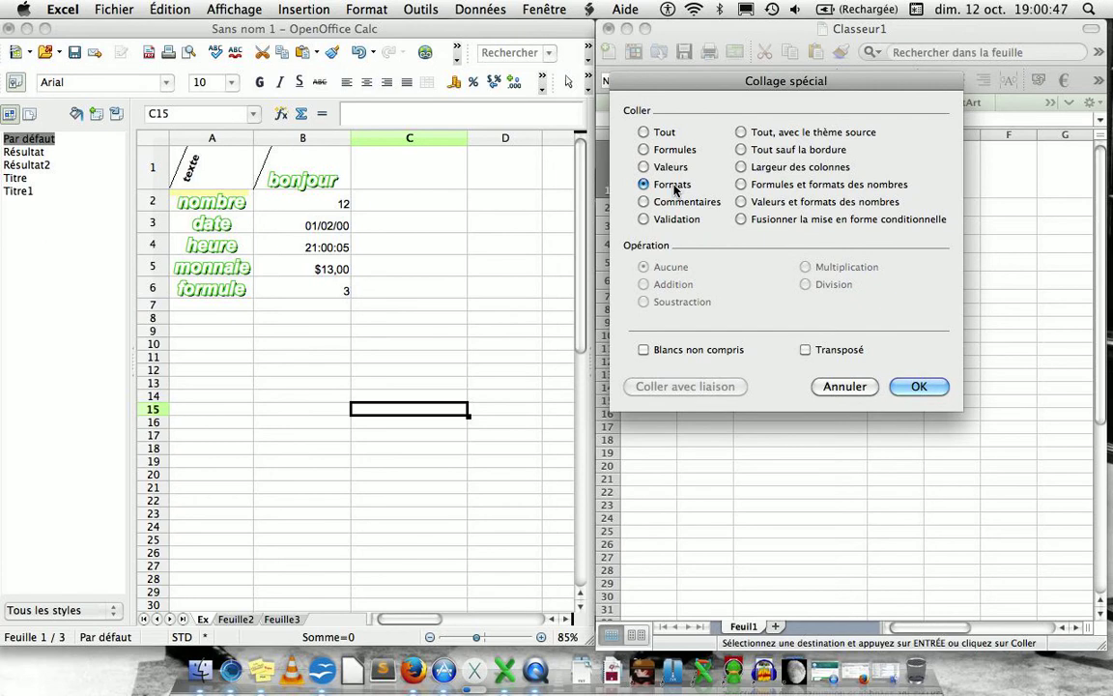
pyautogui.click(920, 386)
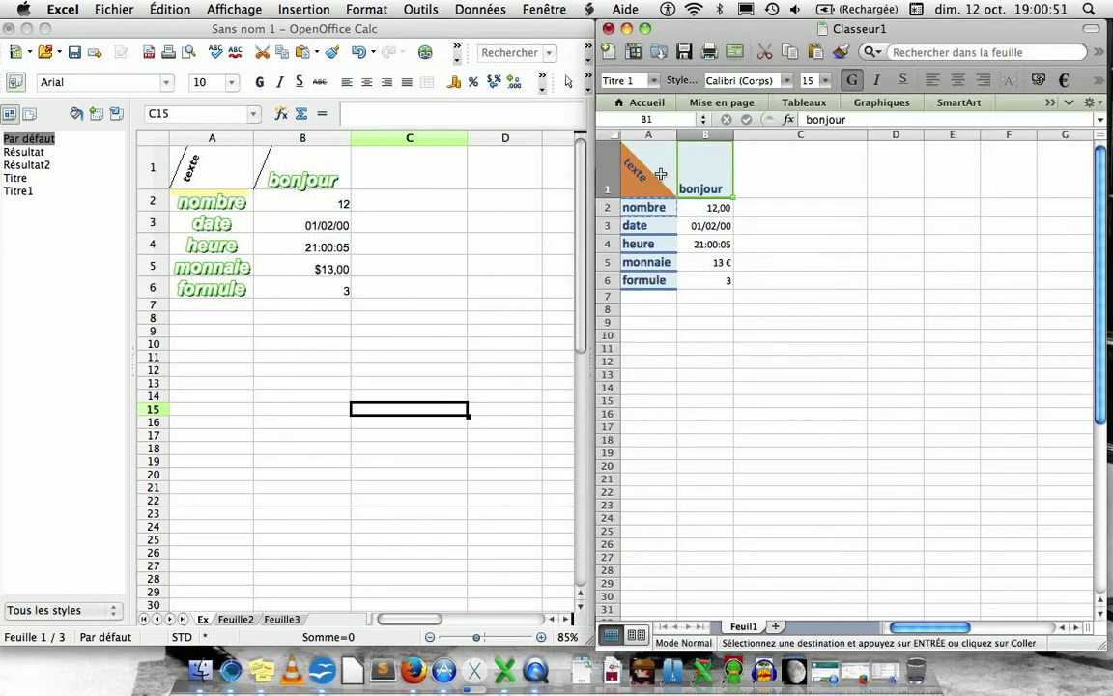
pyautogui.click(861, 257)
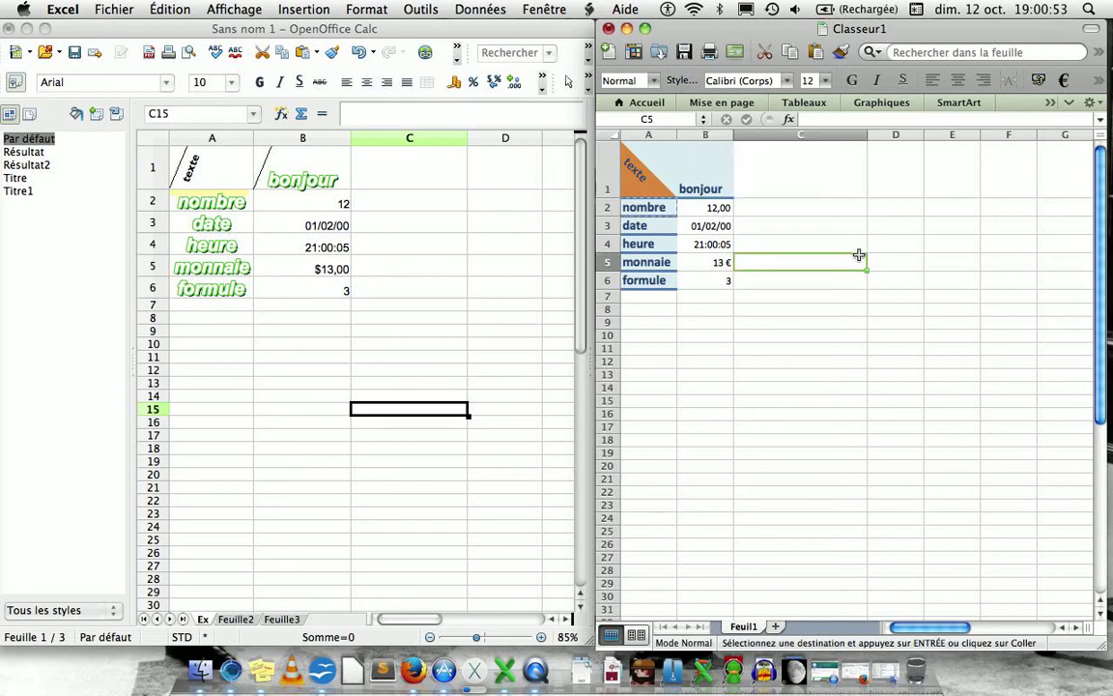
pyautogui.click(816, 295)
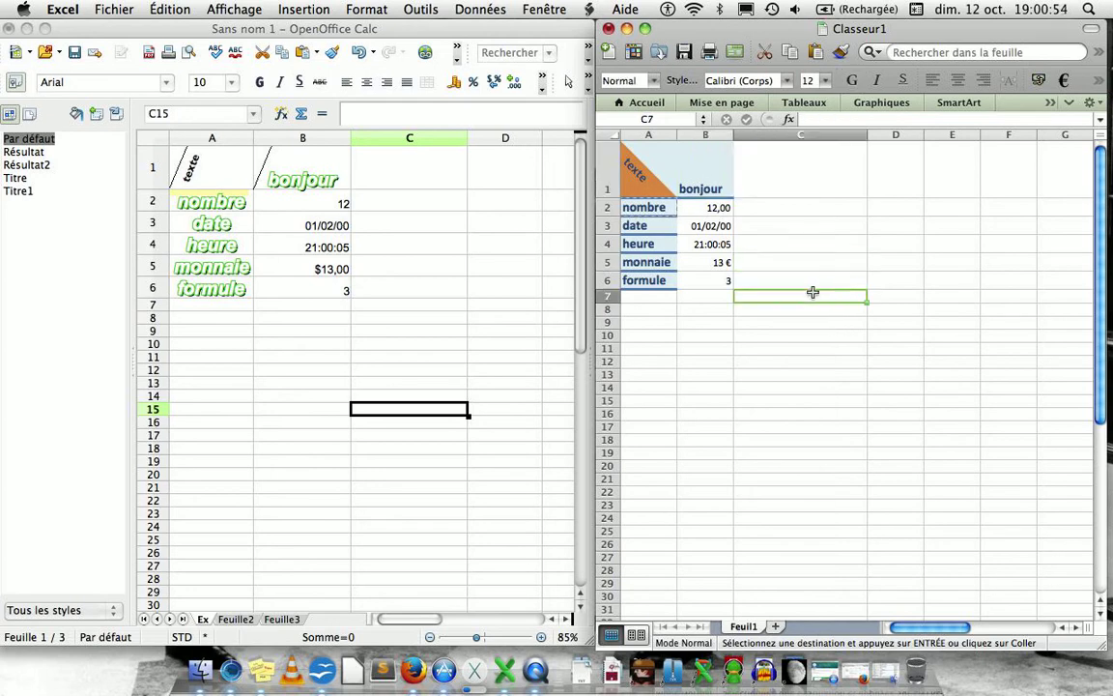
pyautogui.click(699, 184)
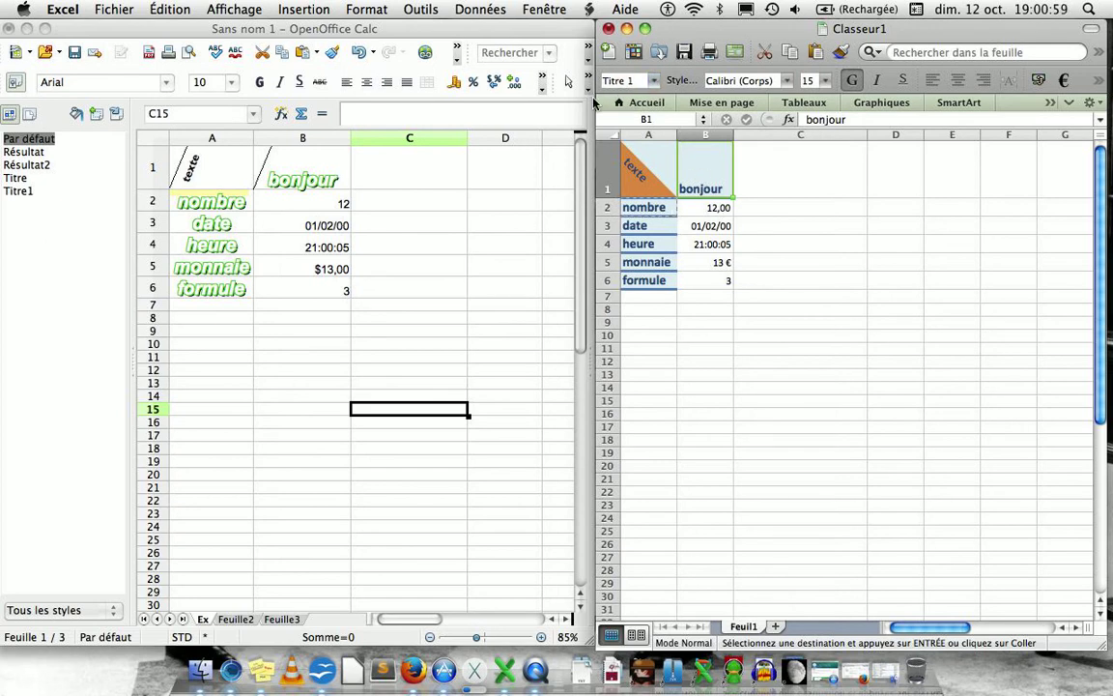
pyautogui.click(856, 257)
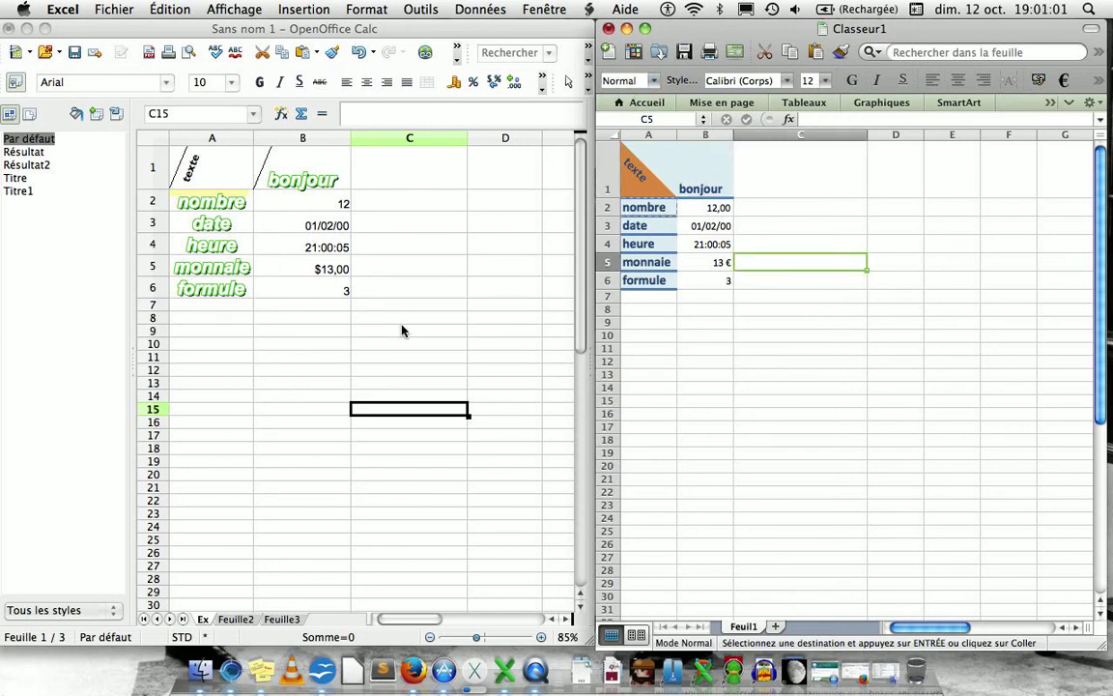
pyautogui.click(778, 280)
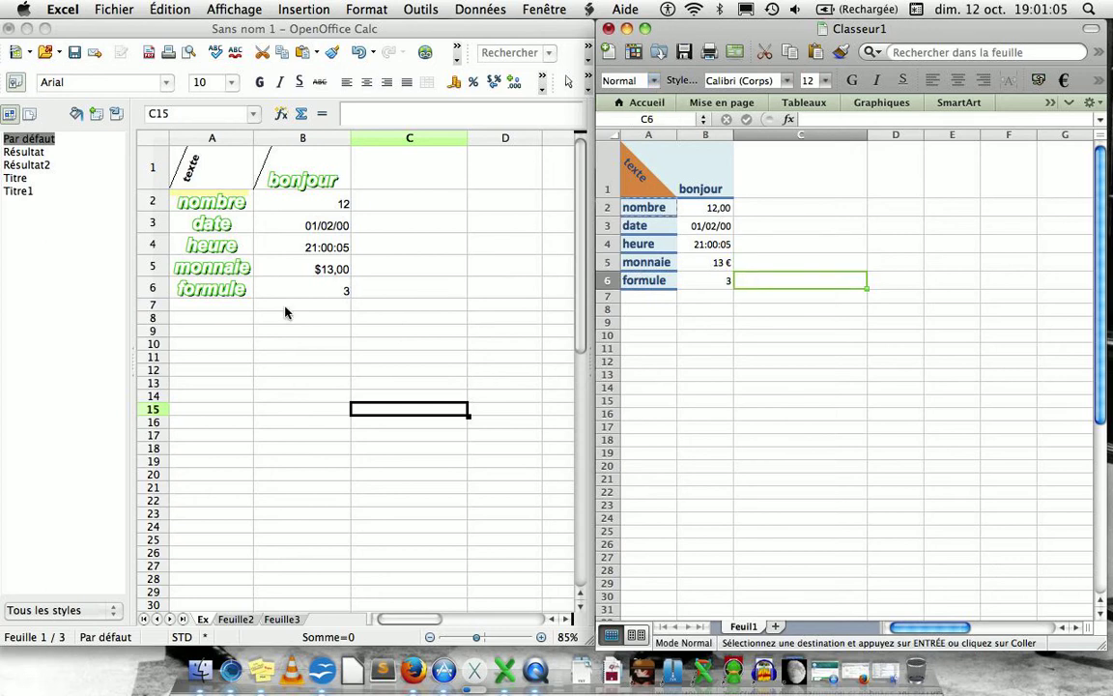
# - Switch to OpenOffice Calc, view the character effects of the "Titre1" cell style and close its settings without changes
pyautogui.click(73, 193)
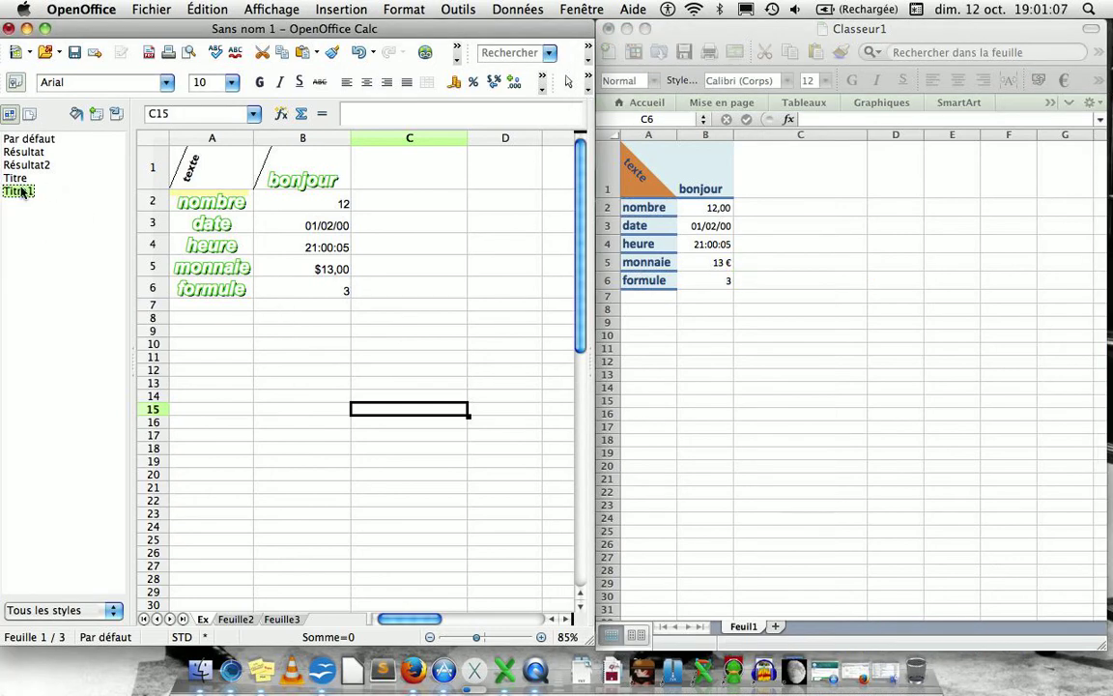
pyautogui.rightClick(21, 191)
pyautogui.click(66, 211)
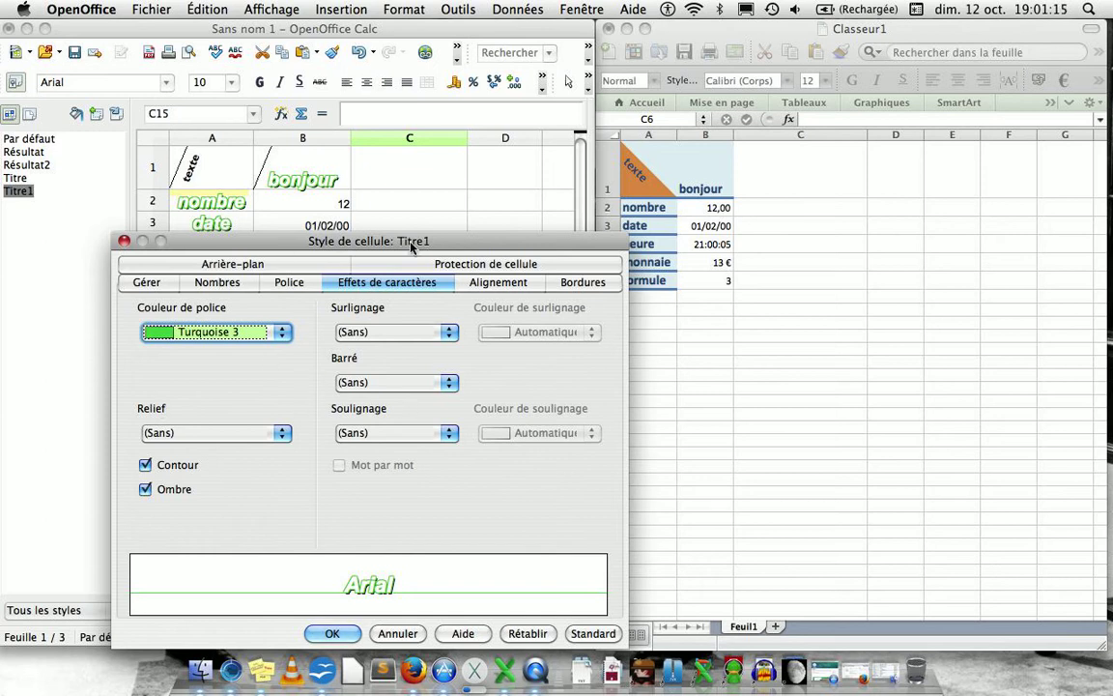
pyautogui.click(124, 240)
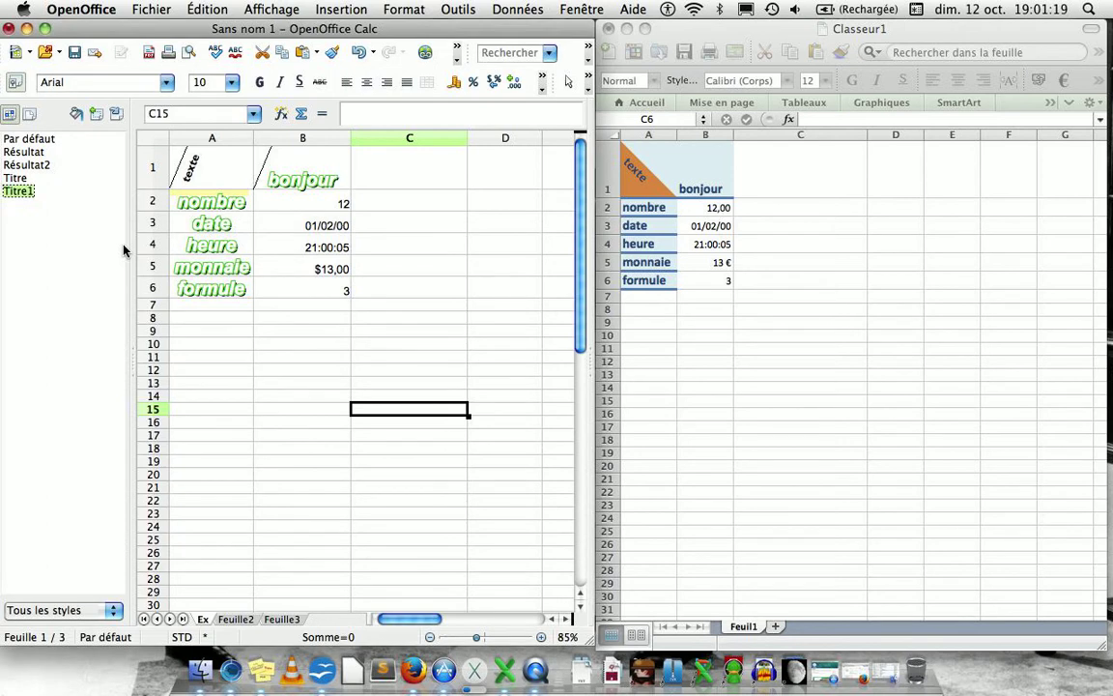